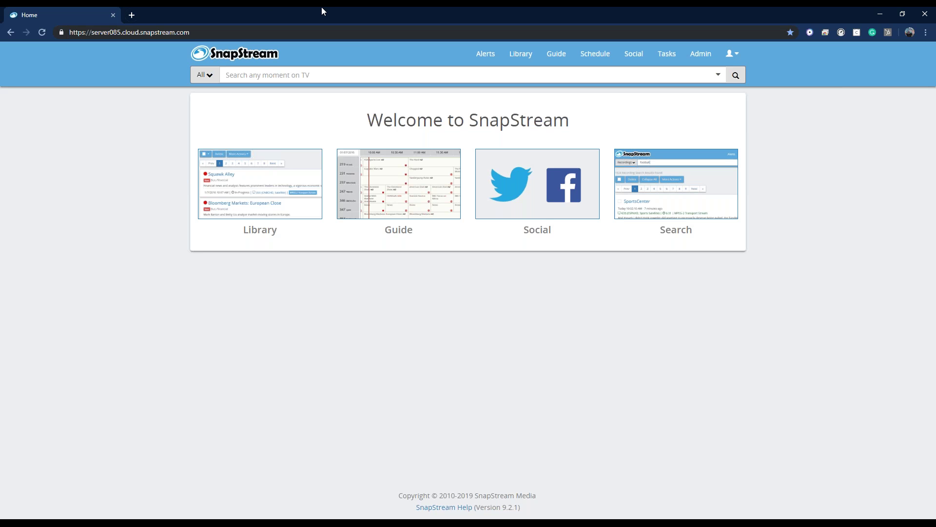
- Open the Let's Make a Deal recording from the Library in the web player
click(217, 172)
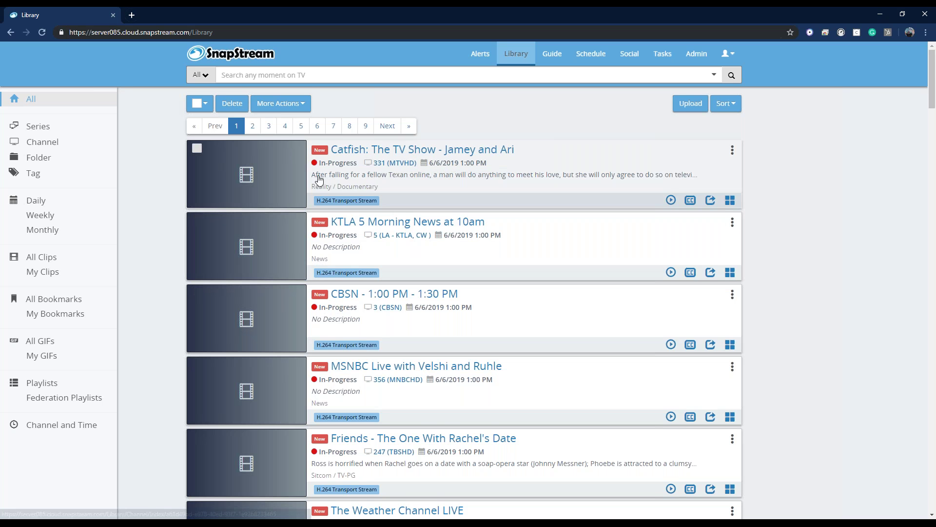
scroll(458, 220, down, 15)
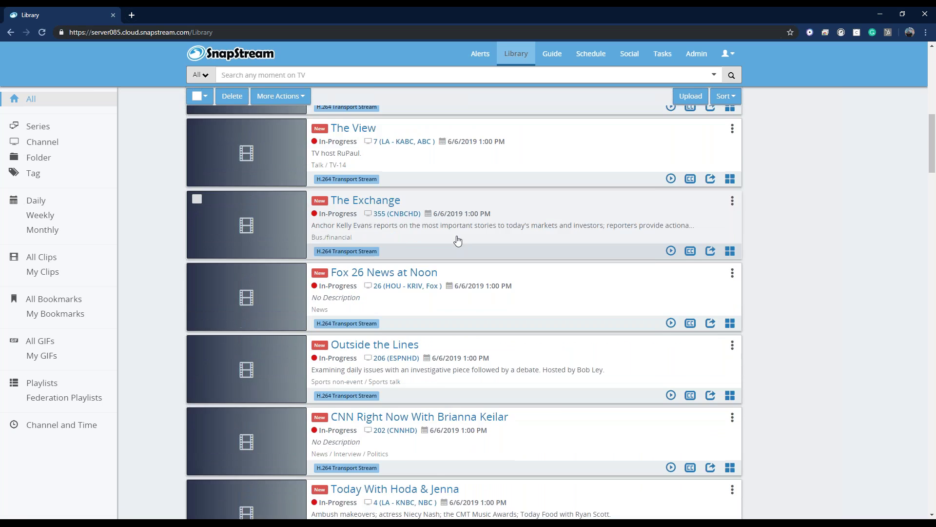
scroll(457, 239, down, 19)
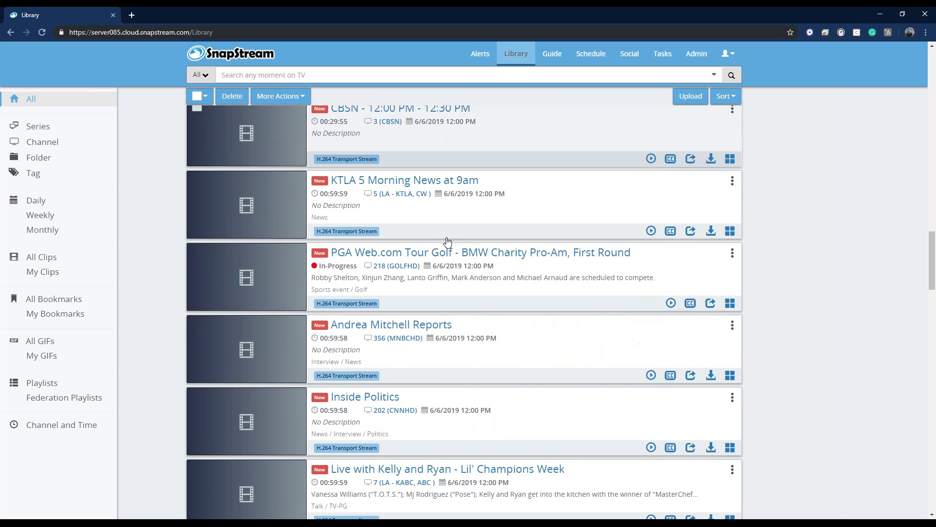
scroll(448, 242, down, 11)
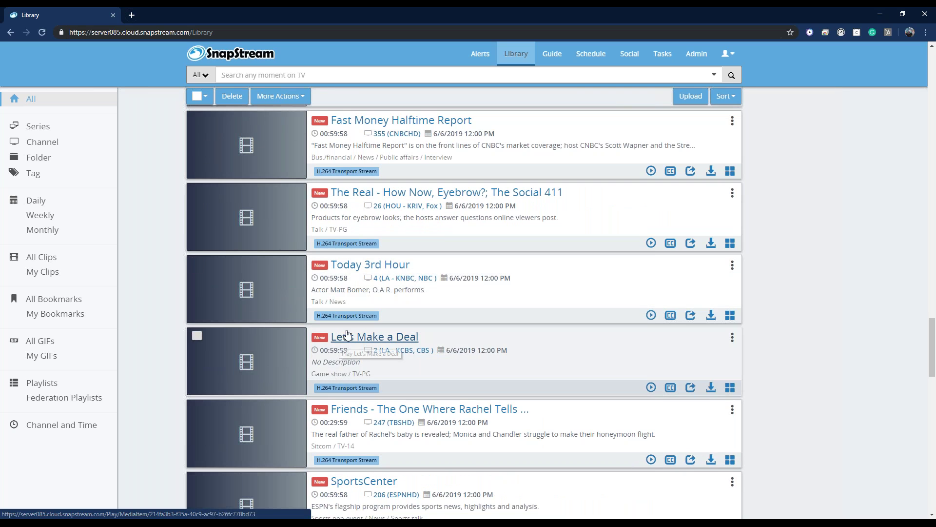
click(332, 344)
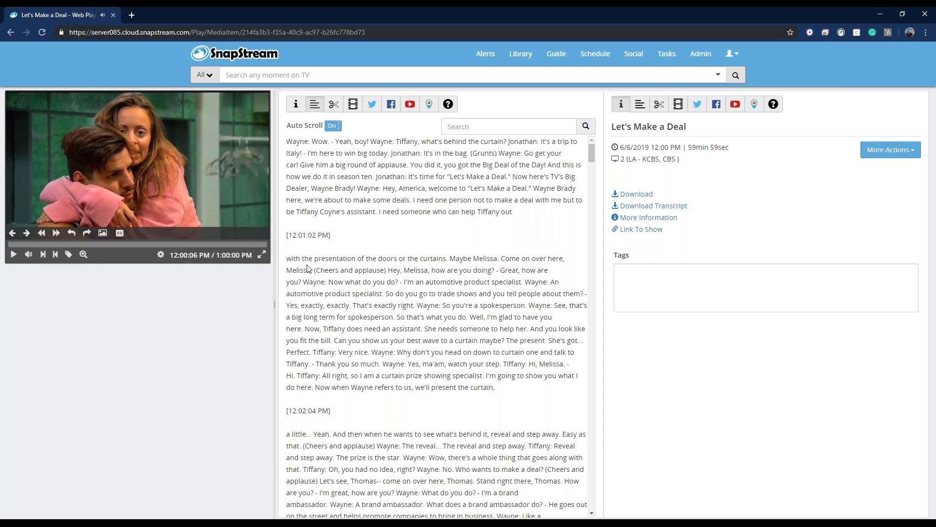
- Seek to the spokesperson transcript line and pause Let's Make a Deal at 12:01:25
click(376, 273)
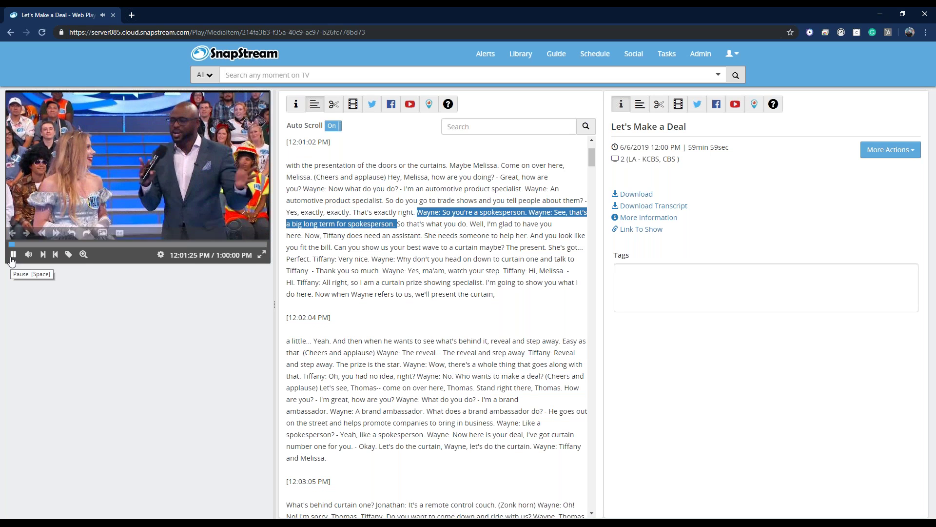
click(13, 254)
click(326, 78)
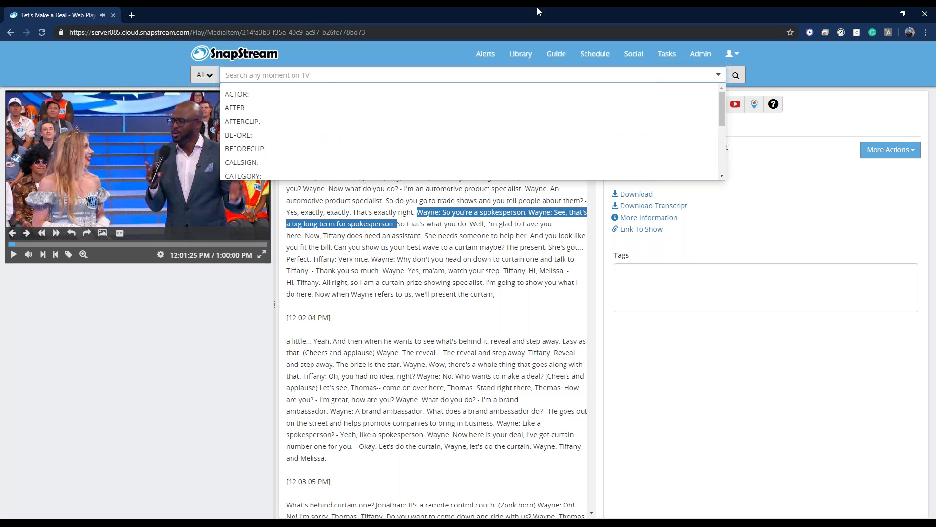
- Search for 'Dog' and open the Friends – The One With Rachel's Date match
text(Dog)
key(Return)
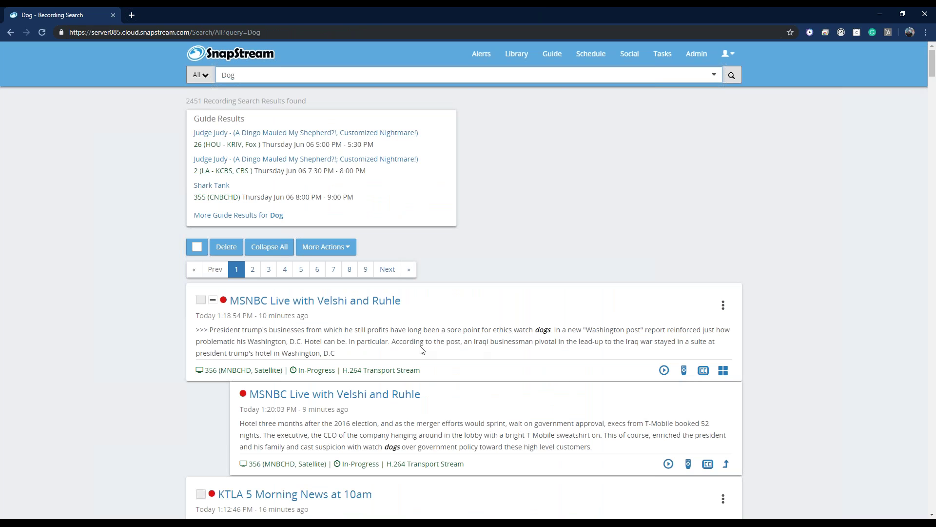
scroll(422, 350, down, 8)
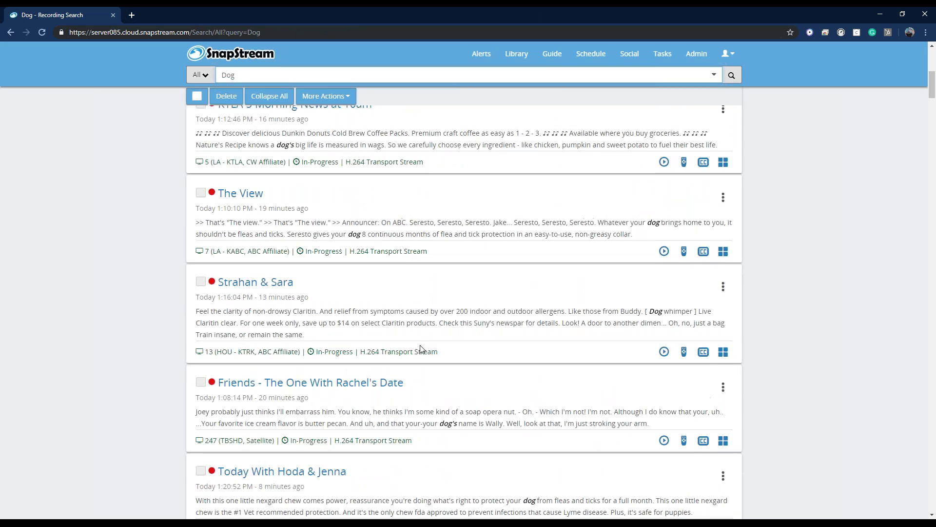
scroll(423, 350, down, 4)
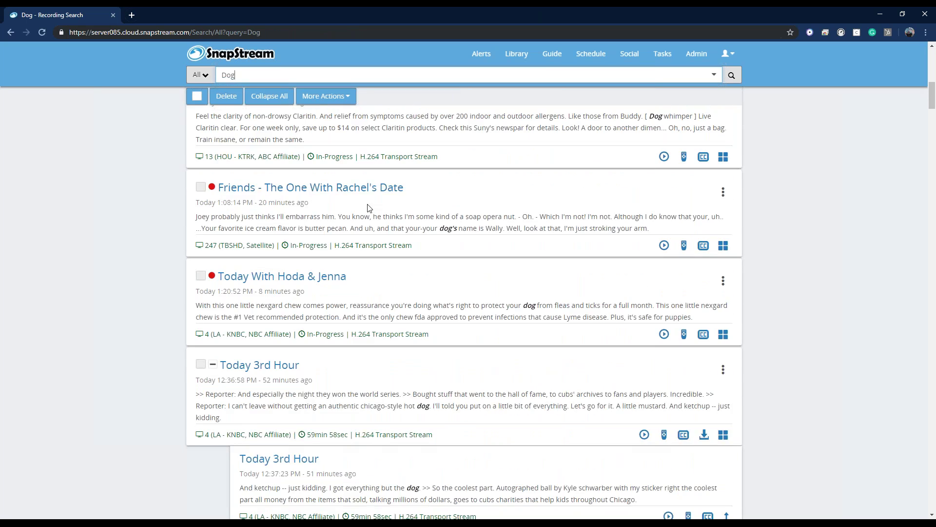
click(333, 190)
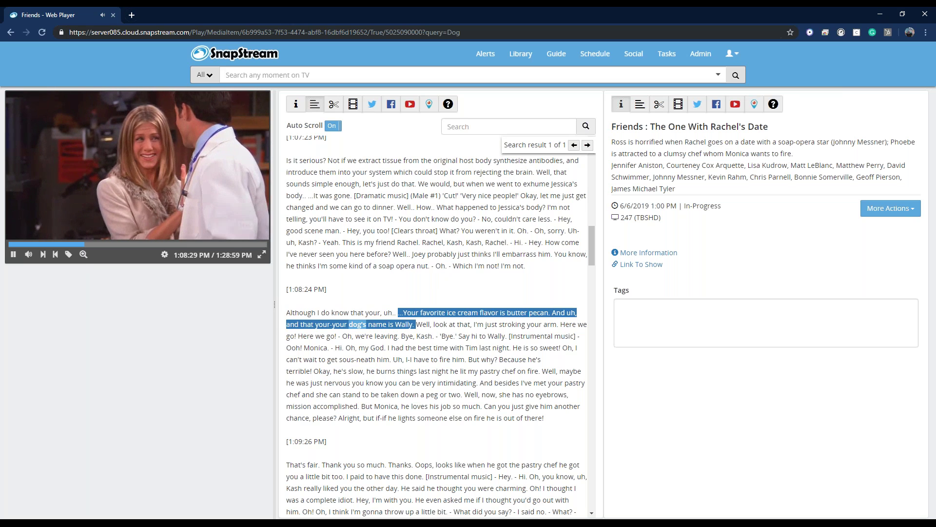
- Mark a 4.342-second Friends clip starting at 1:06:28
click(13, 254)
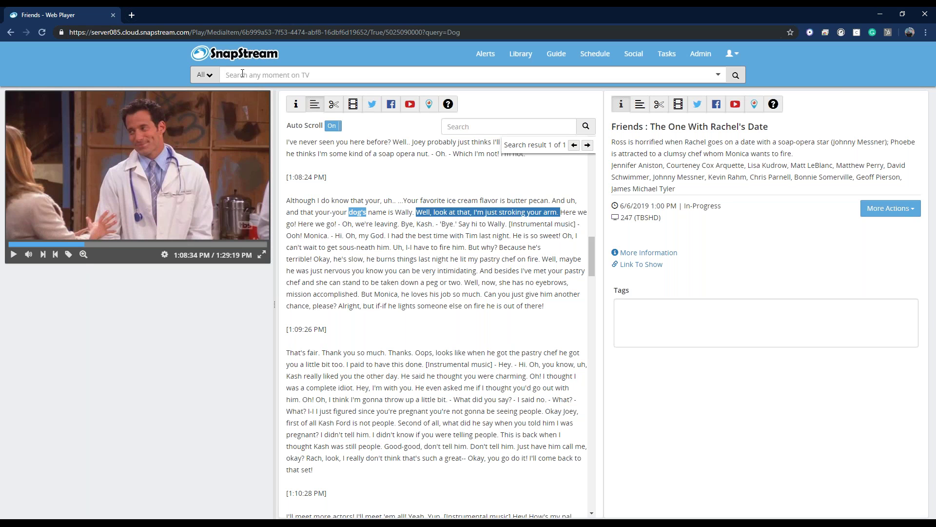
mouse_move(144, 261)
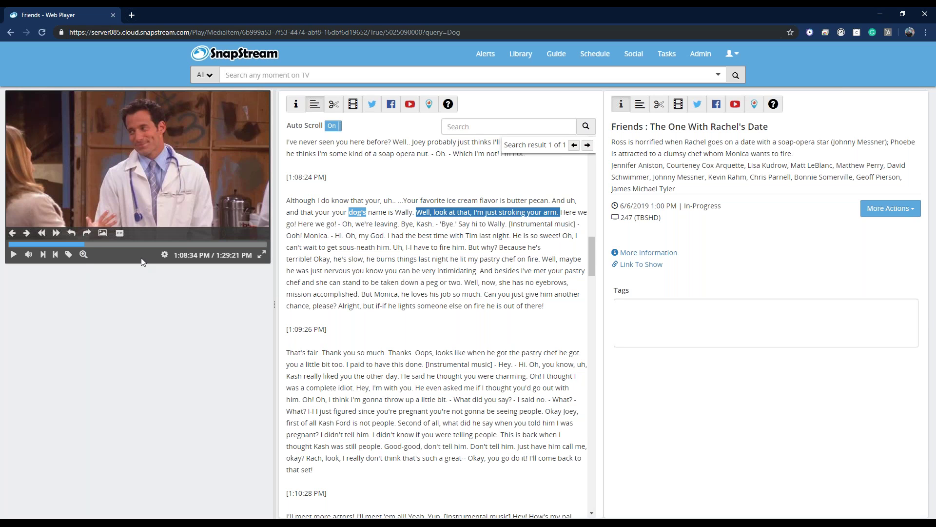
click(85, 244)
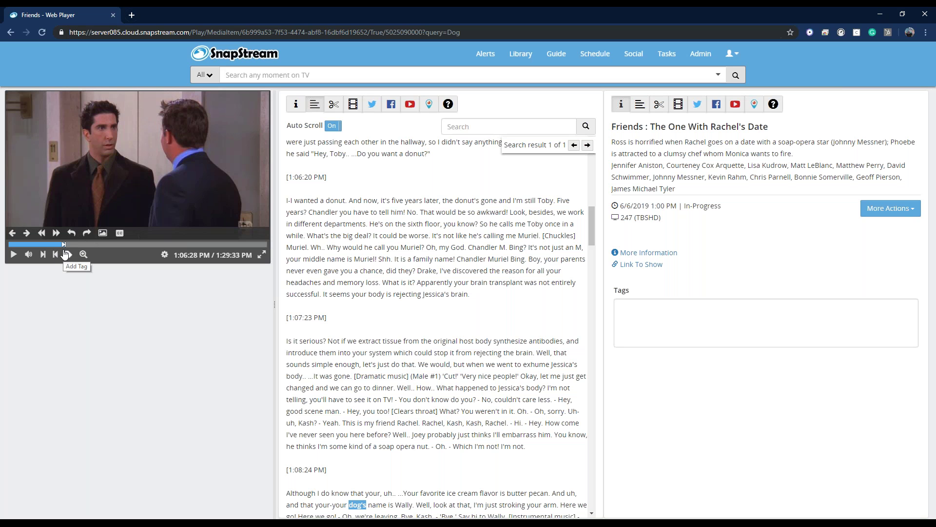
click(136, 183)
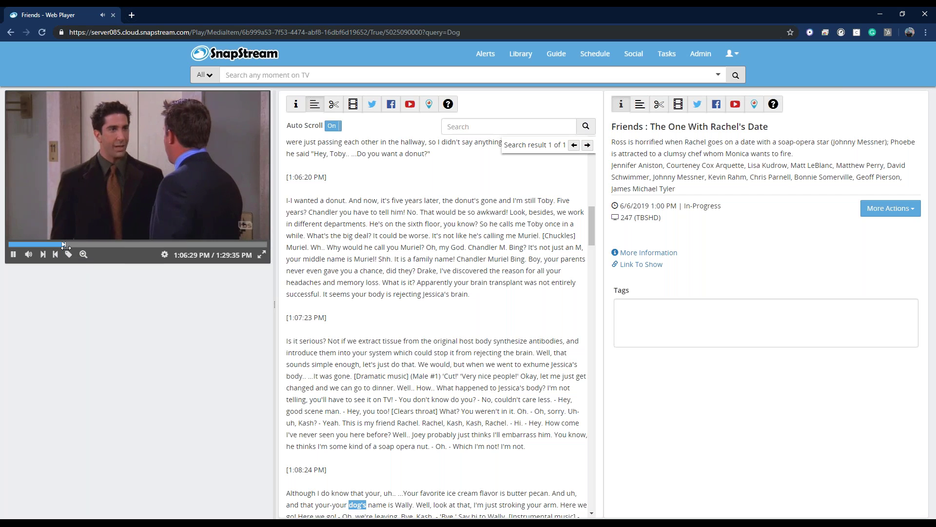
click(155, 175)
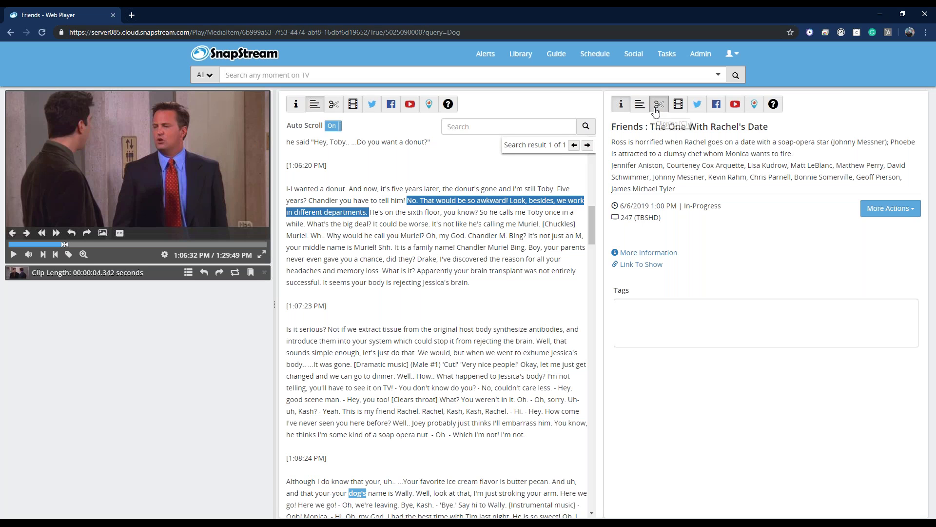
- Set up a SnapStream share clip titled 'Friends'
click(657, 105)
click(703, 128)
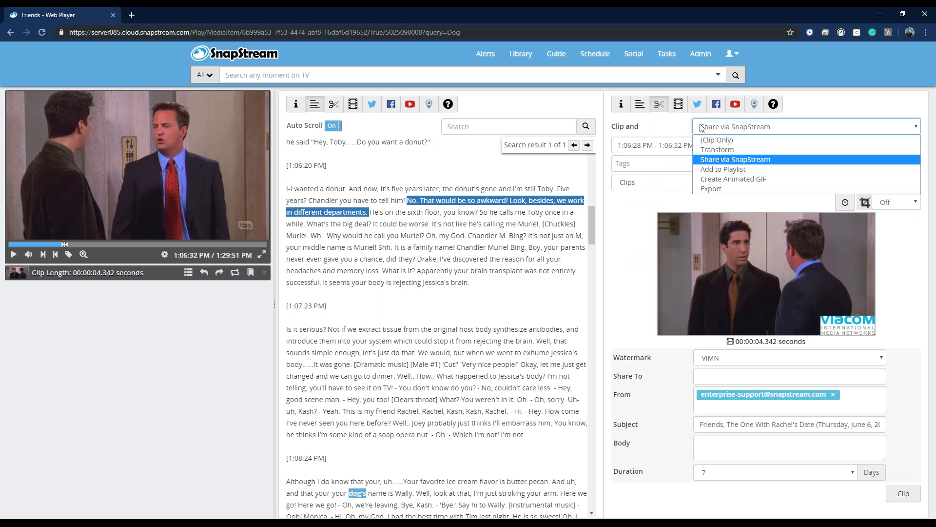
click(713, 160)
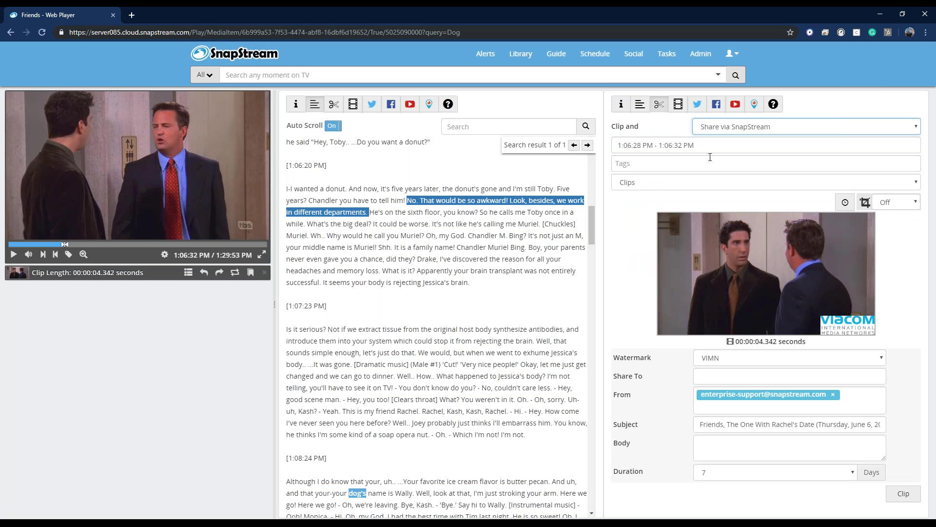
click(685, 149)
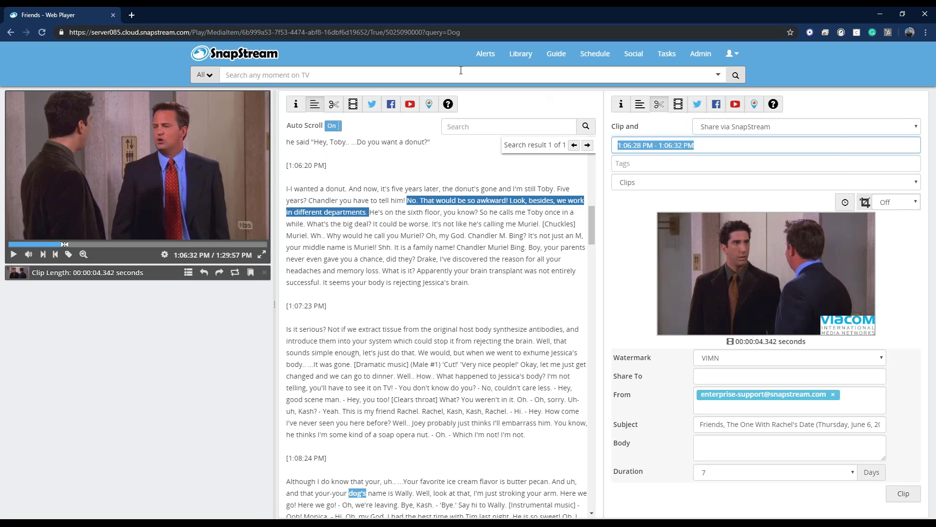
text(Friends)
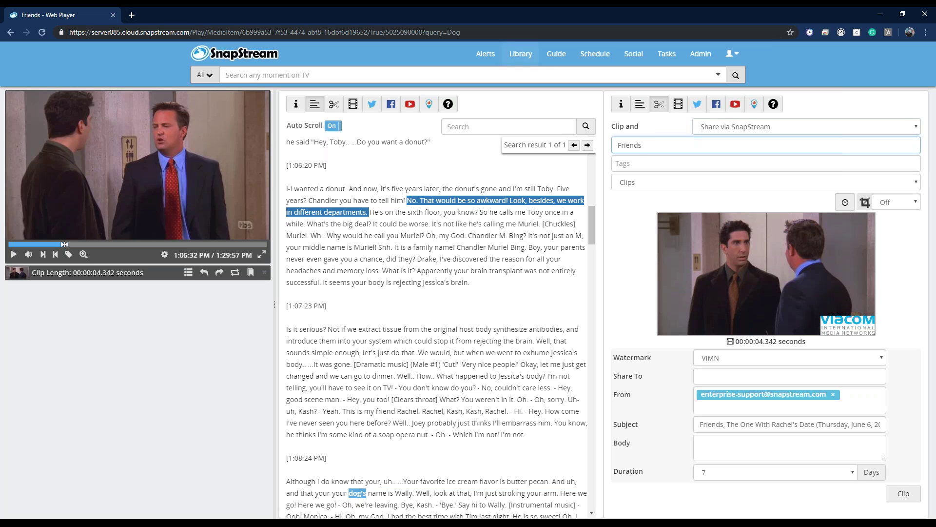
- Keep the clip in the Clips folder with the SnapStream Logo watermark
click(639, 169)
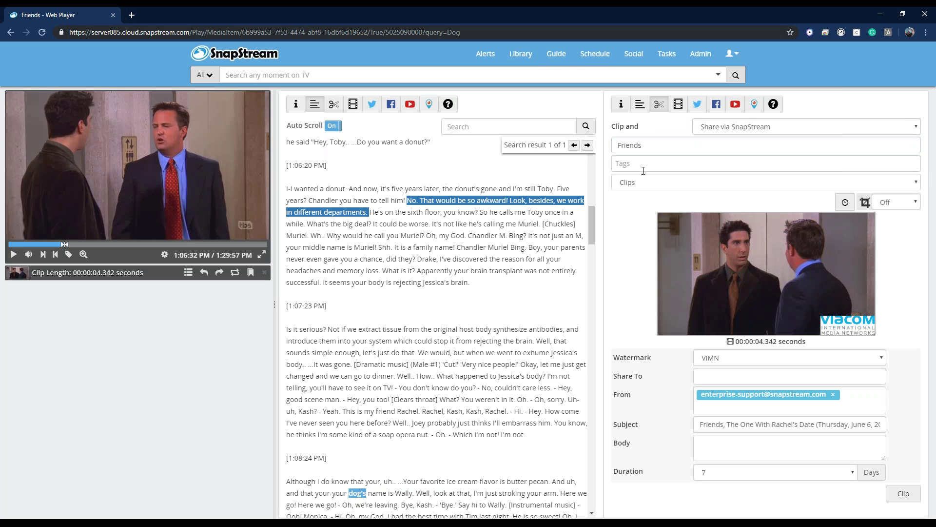
click(640, 183)
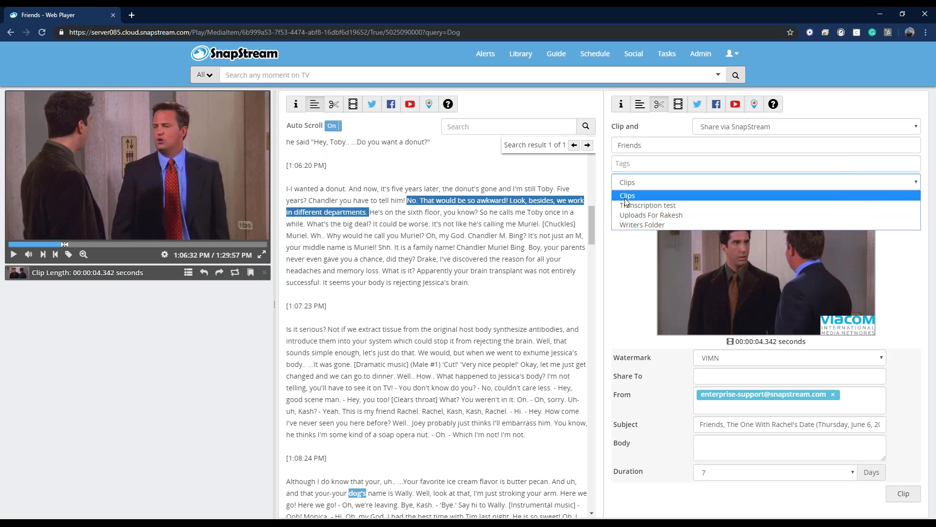
click(626, 197)
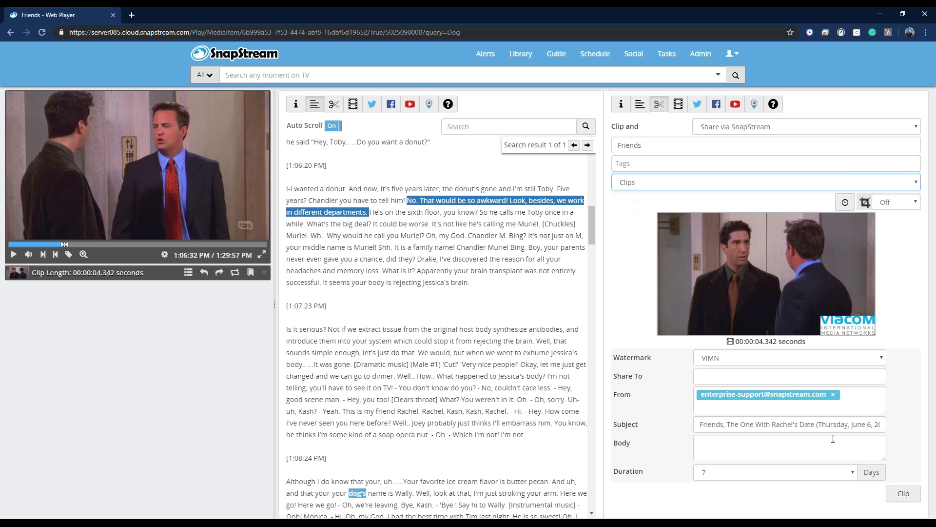
click(760, 361)
click(736, 397)
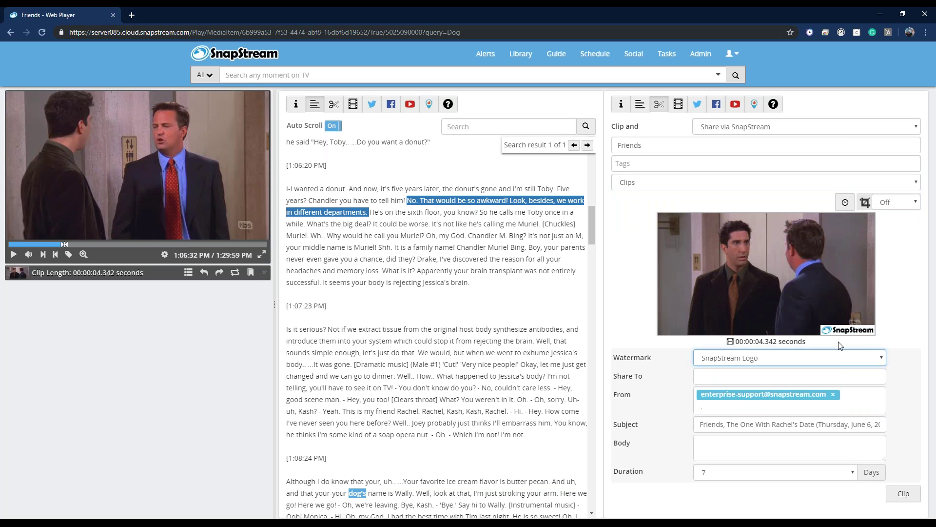
- Address the share to the suggested recipient with the body 'Check out this clip!'
click(760, 381)
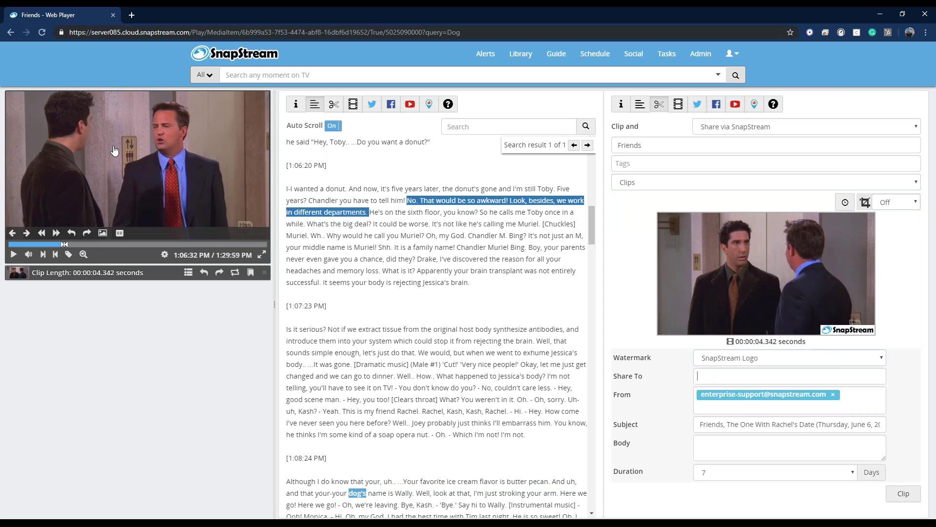
text(dave)
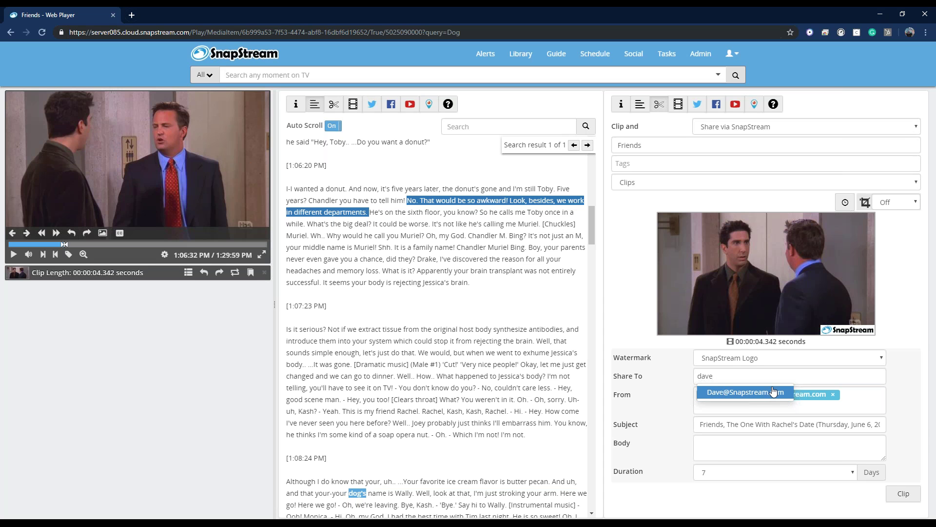
click(763, 392)
drag(703, 440, 815, 435)
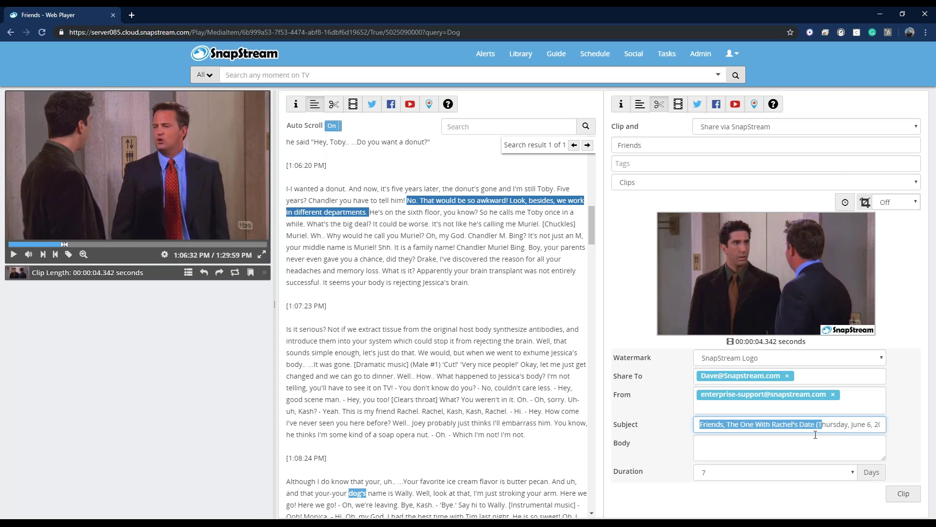
click(709, 438)
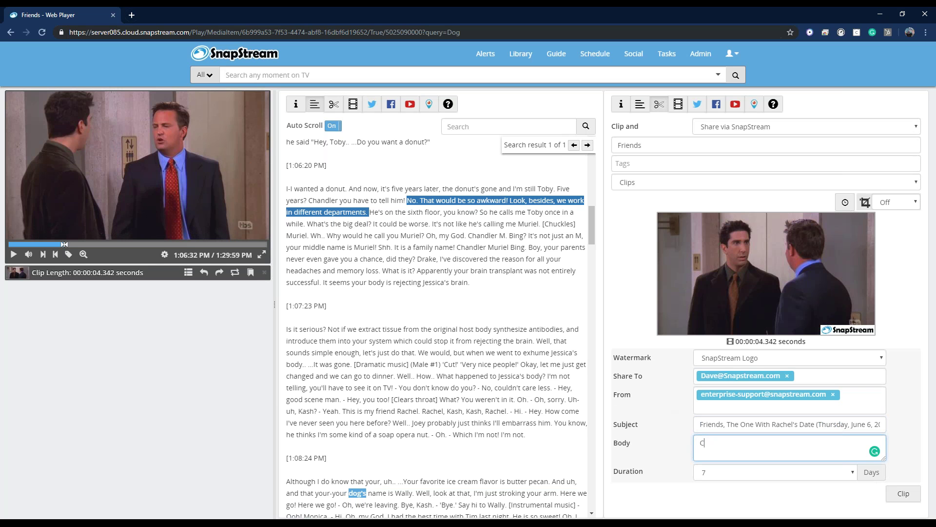
text(Cg)
key(BackSpace)
text(heck out this clip!)
- Set the share duration to 21 days and create the clip
click(720, 477)
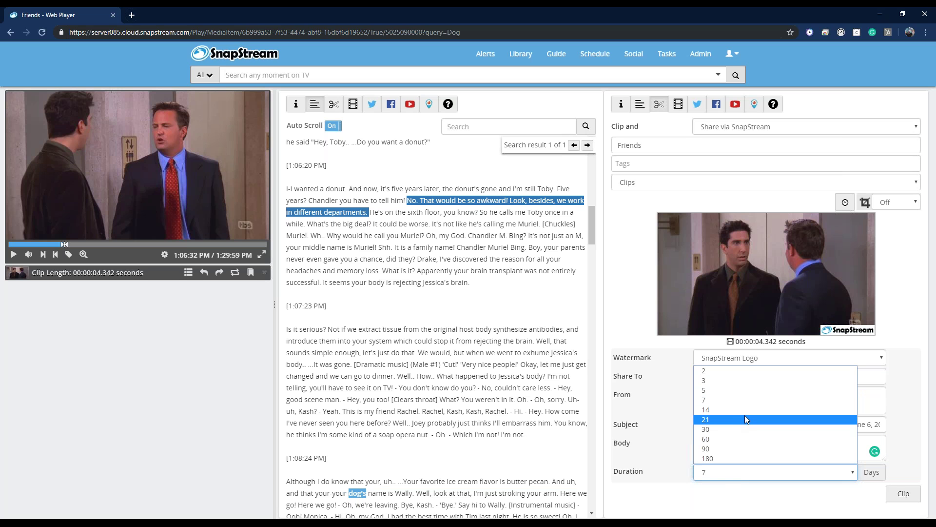
click(732, 421)
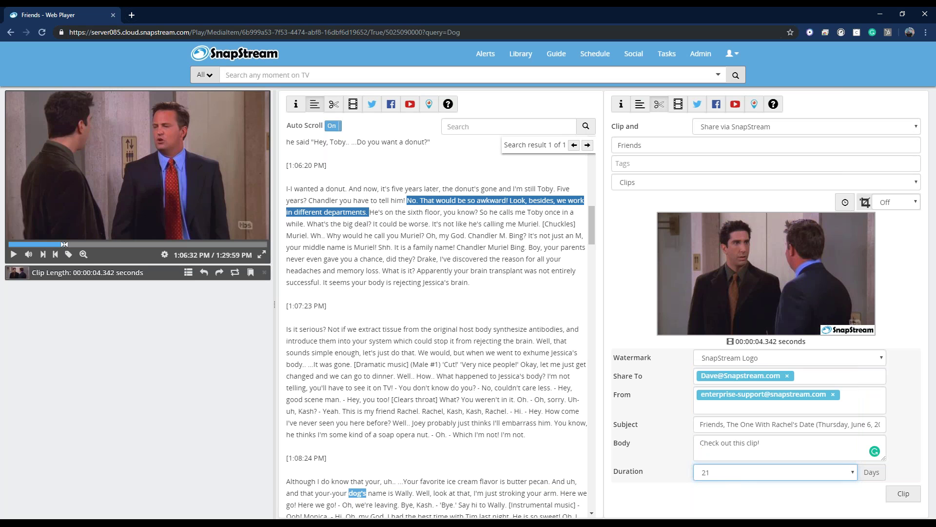
click(889, 506)
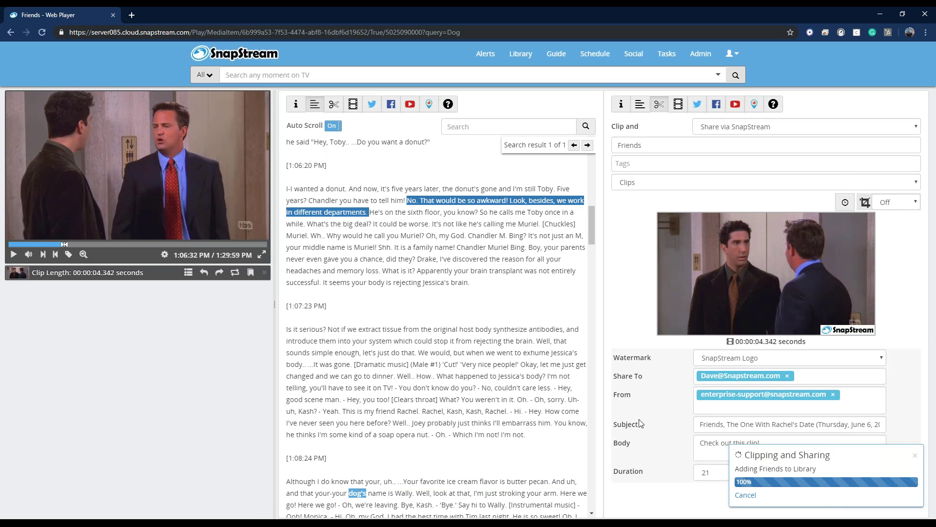
- Keep the Friends episode playing and scroll its transcript while the clip uploads
scroll(461, 312, down, 7)
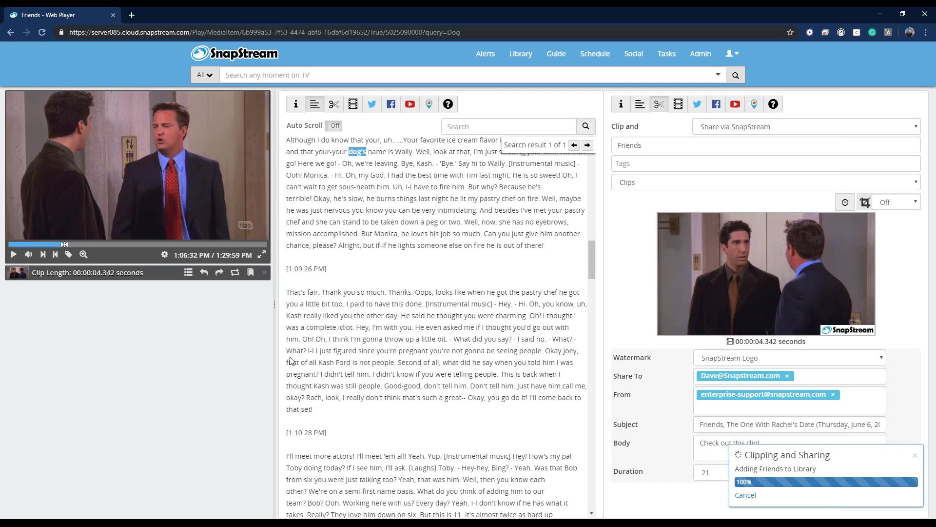
click(13, 255)
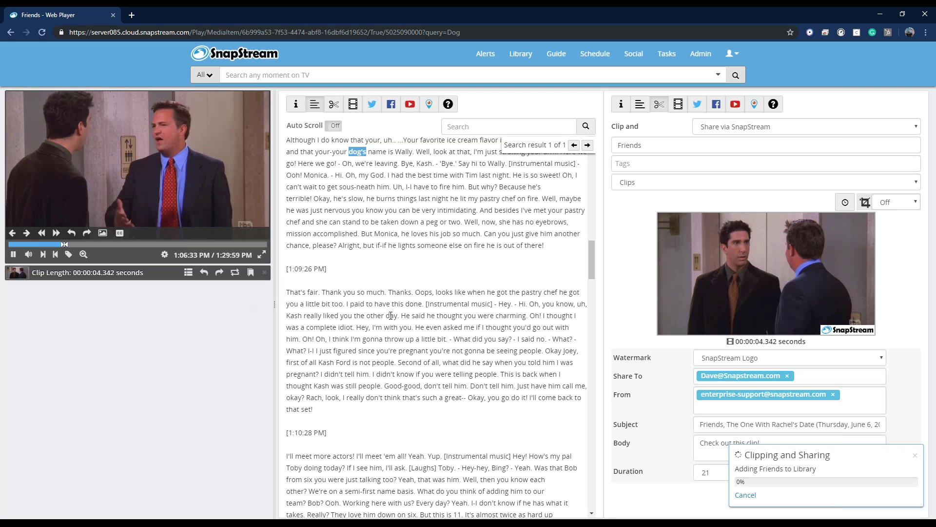
drag(376, 327, 374, 338)
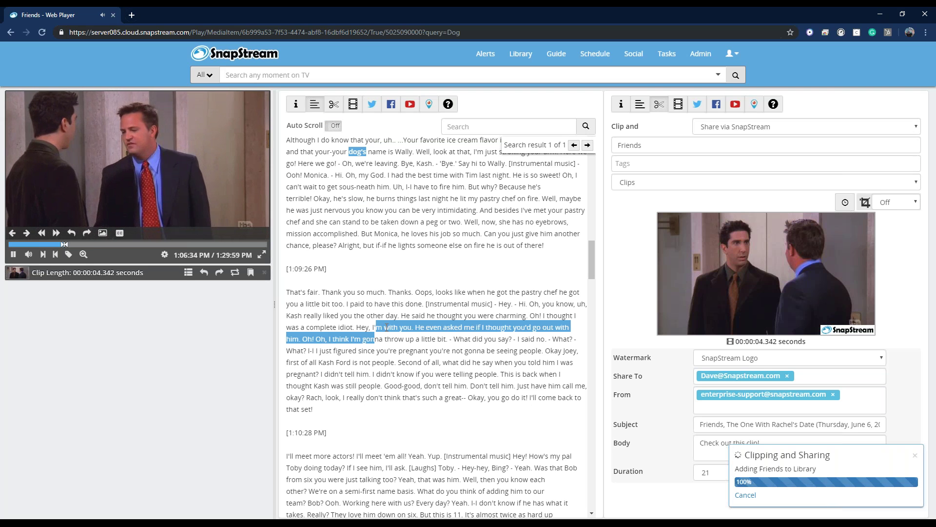
scroll(386, 327, down, 5)
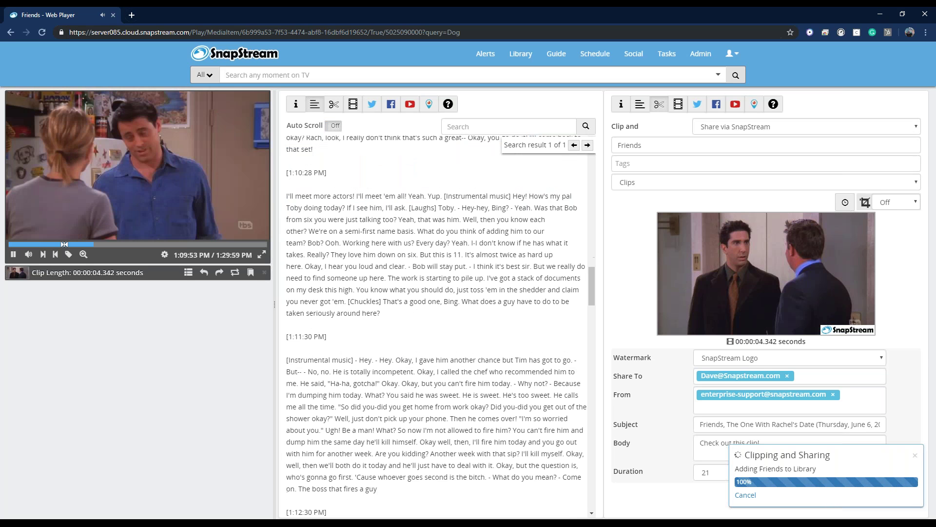
mouse_move(29, 254)
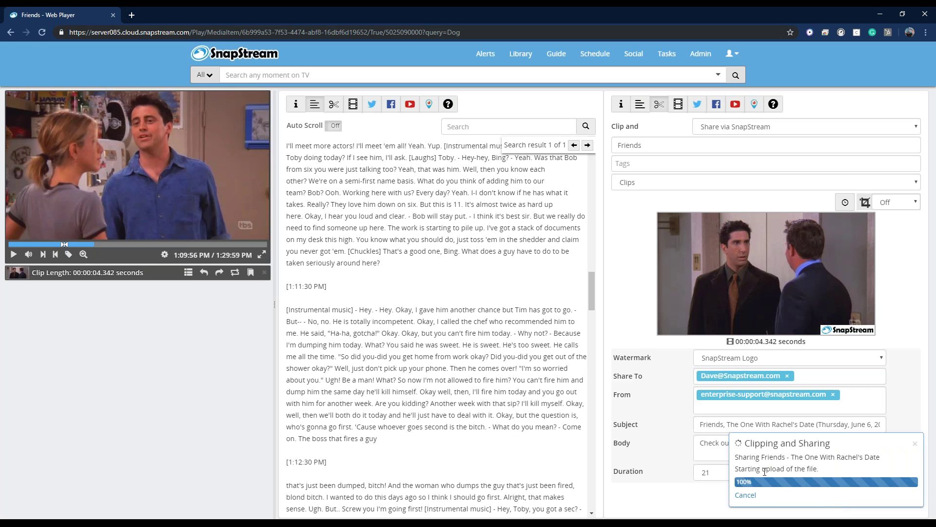
scroll(403, 303, down, 4)
scroll(538, 217, down, 3)
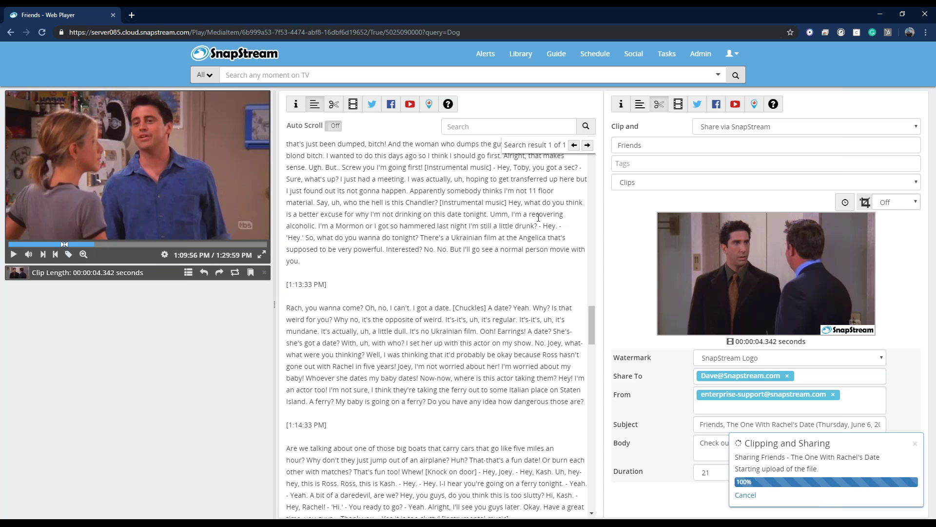
- Copy the finished Friends clip's share link from Tasks and play the clip
click(654, 64)
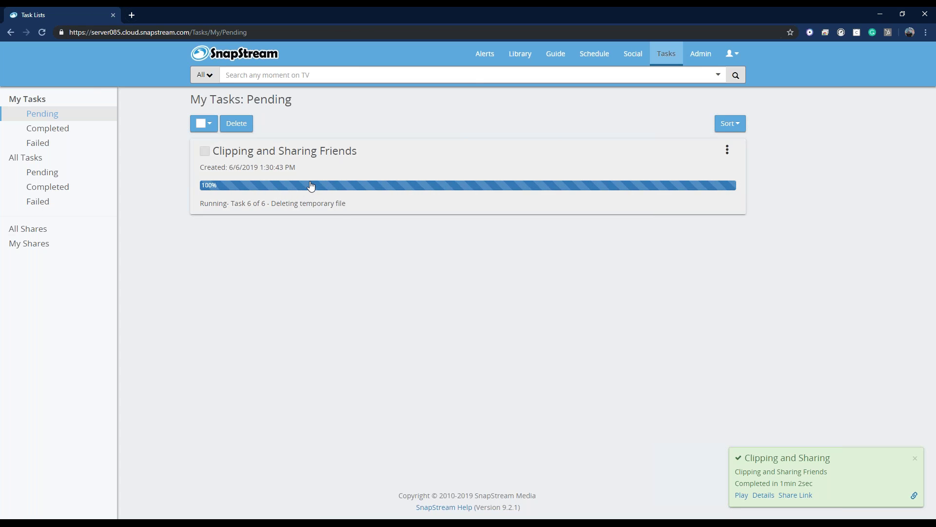
click(915, 496)
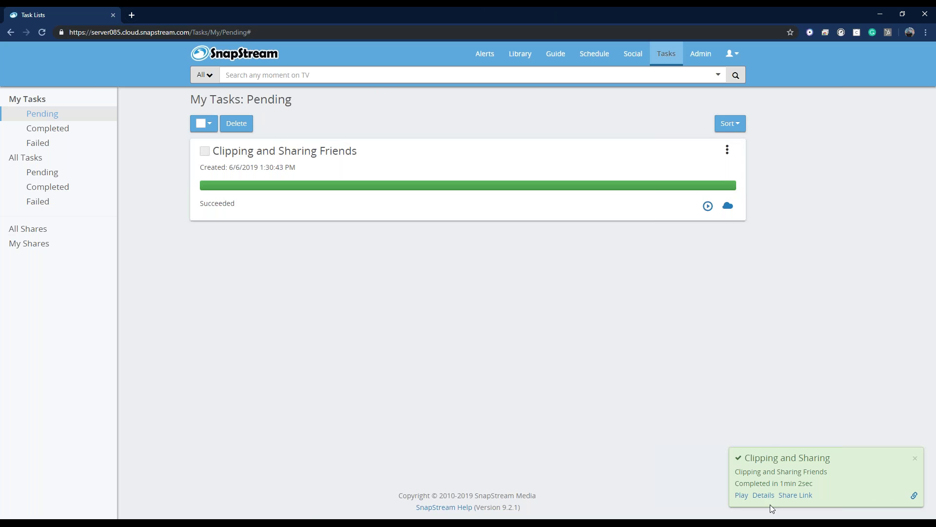
click(745, 496)
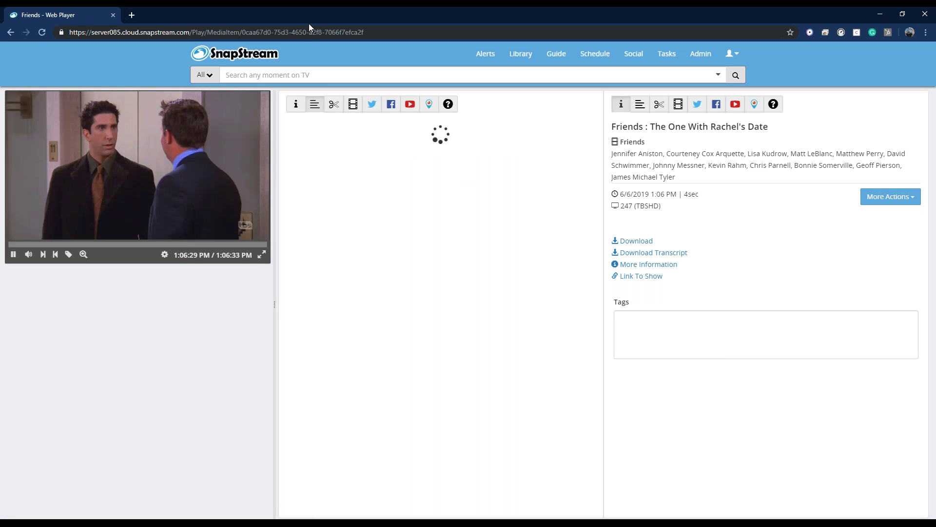
- Load the copied share link and jump to the clip's first caption
click(309, 32)
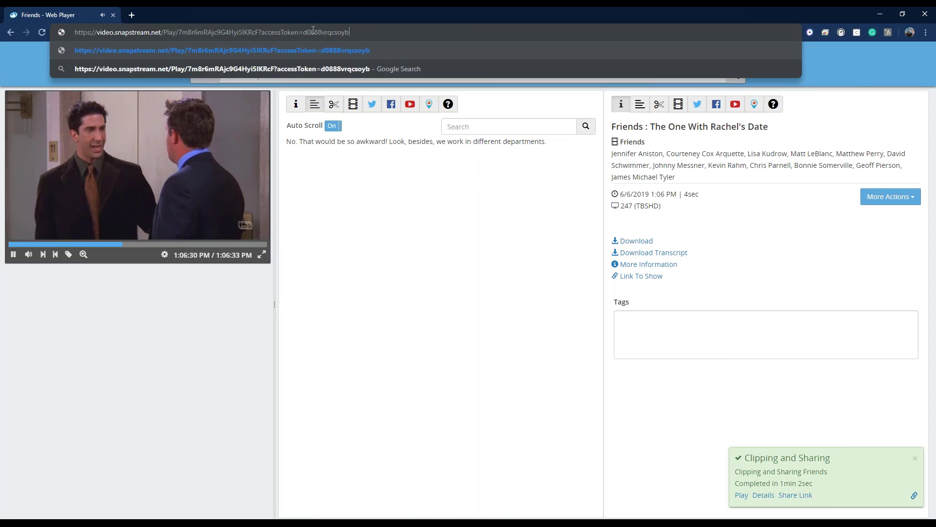
key(Return)
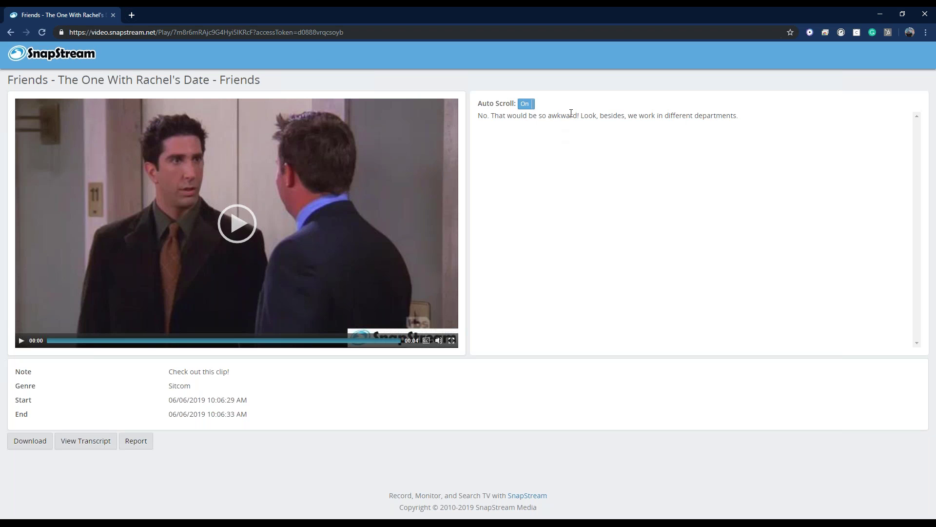
drag(571, 115, 478, 116)
click(572, 114)
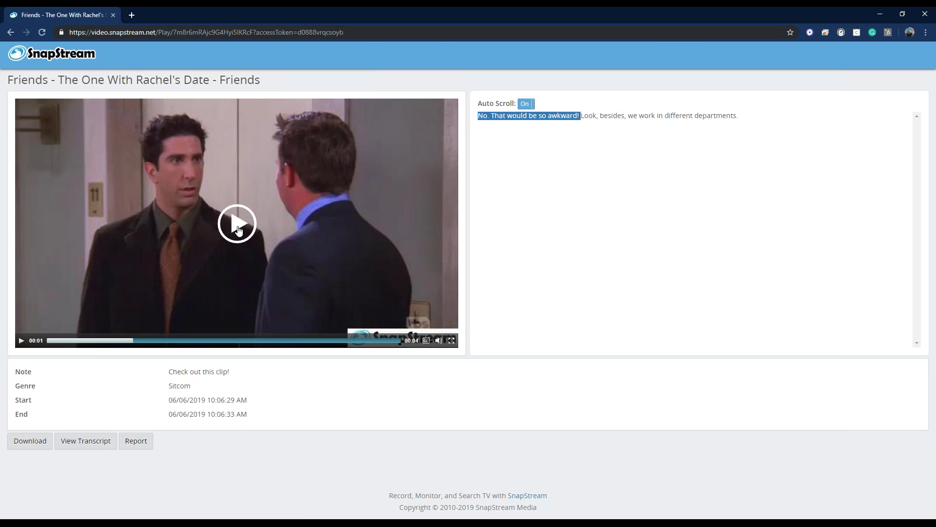
- Play and download the shared Friends clip, then return to its web player
click(236, 225)
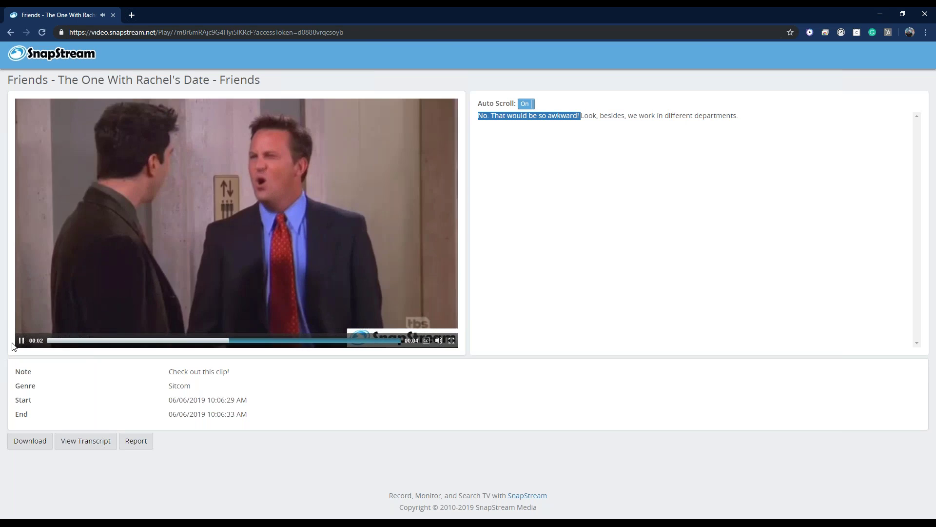
click(21, 341)
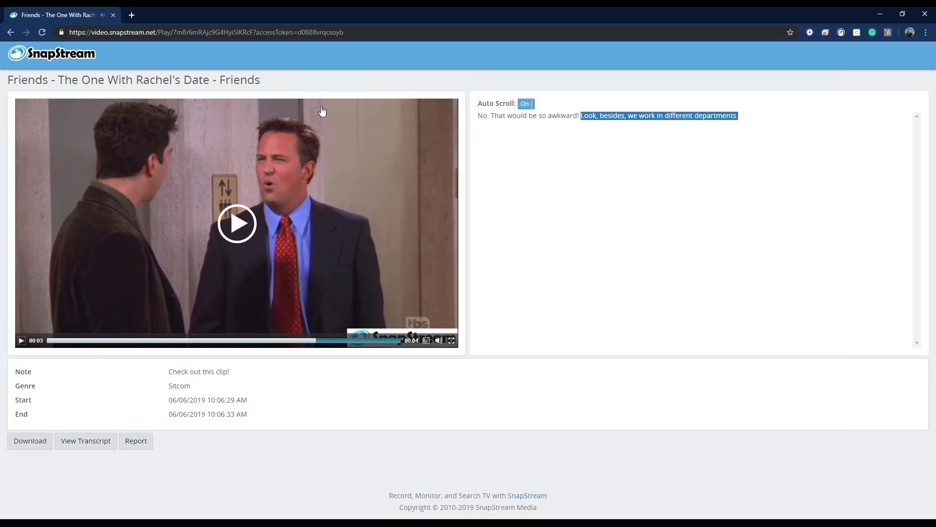
click(37, 442)
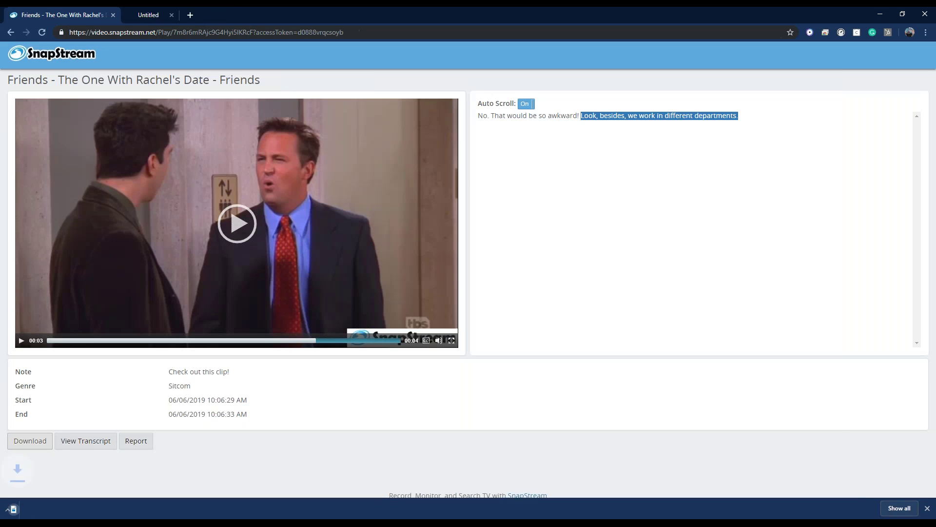
click(10, 33)
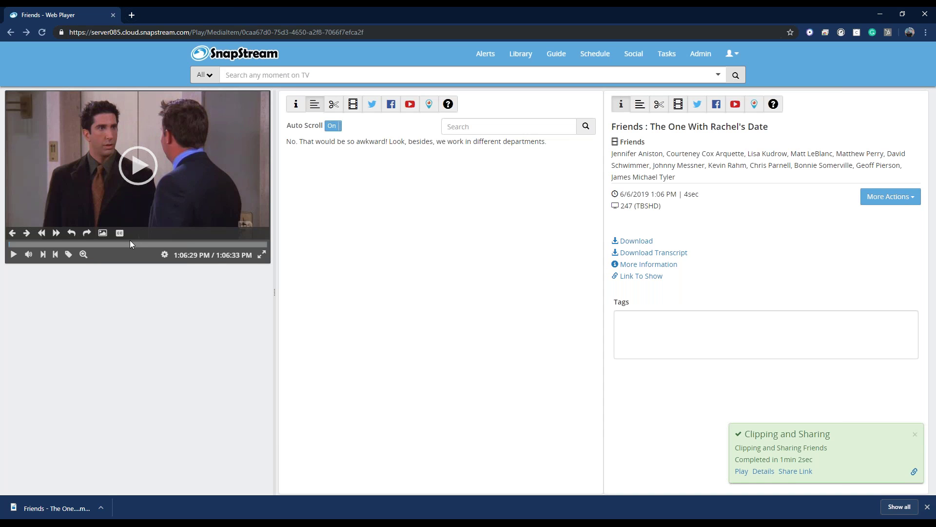
- Open The Bold and the Beautiful, seek ahead, and bring up its Twitter screenshot composer
click(131, 225)
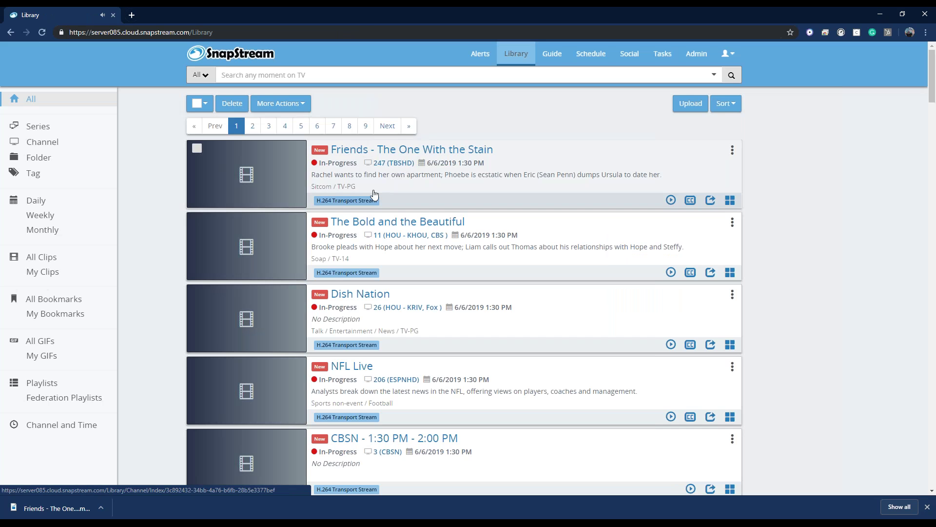
scroll(393, 210, down, 1)
click(393, 210)
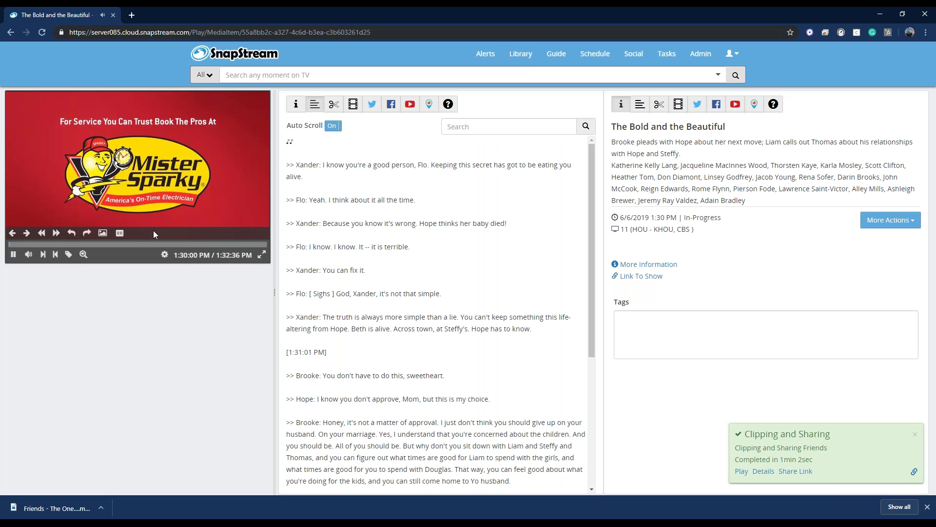
click(105, 244)
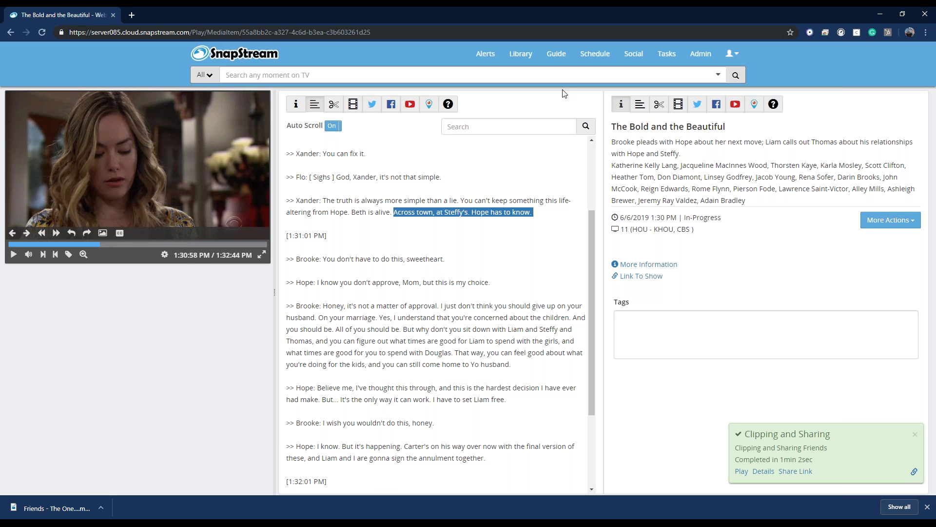
click(697, 104)
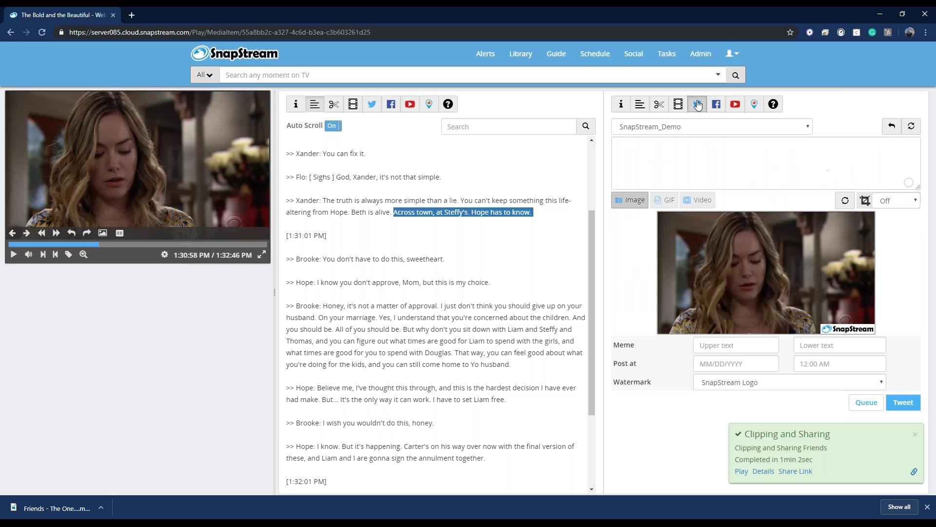
- Post the screenshot tweet tagged #favshow from a different account
click(680, 131)
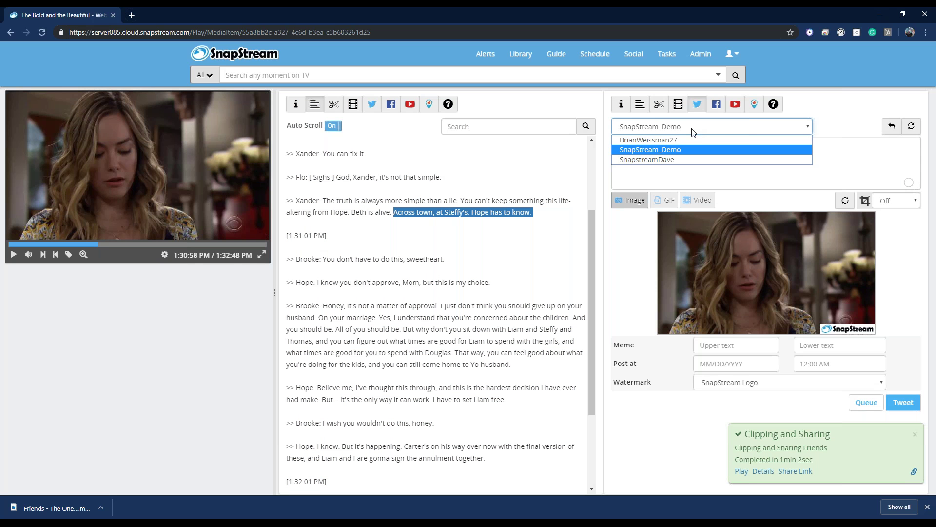
click(644, 160)
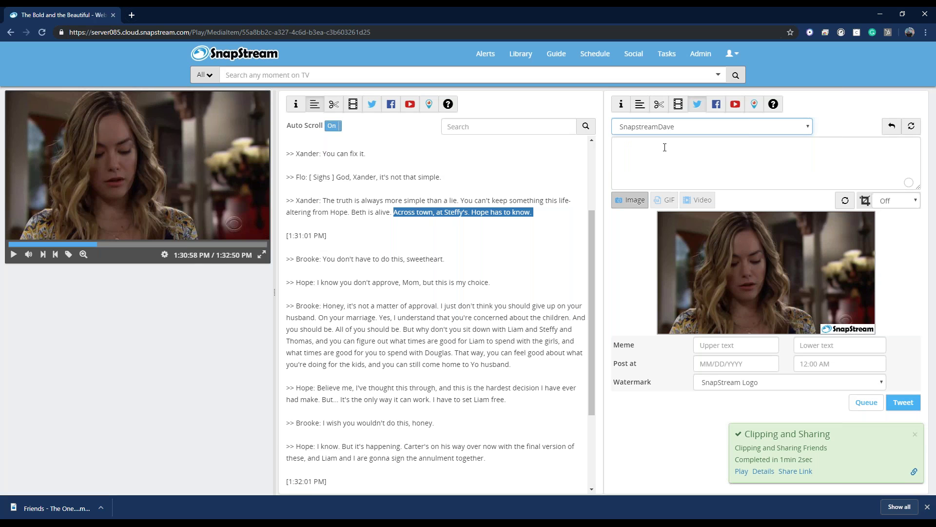
click(665, 147)
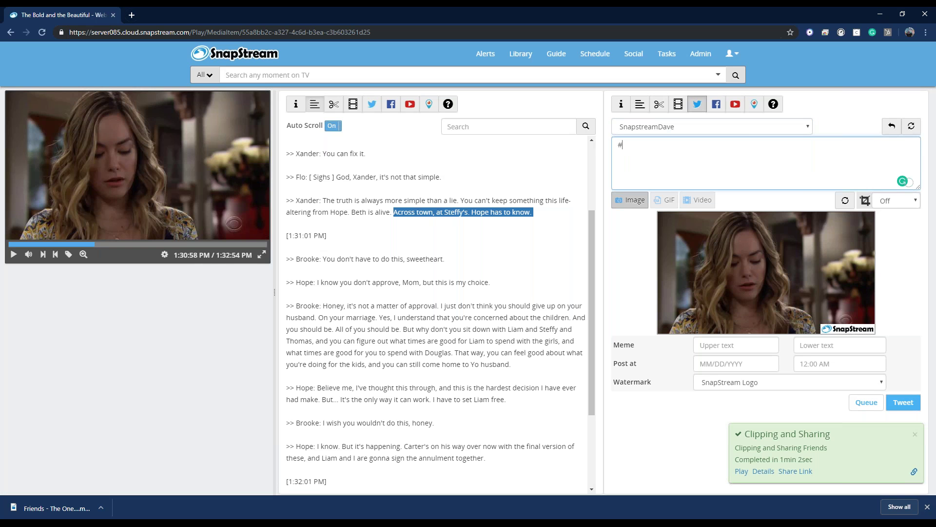
text(#Ga)
key(BackSpace)
key(BackSpace)
text(fac)
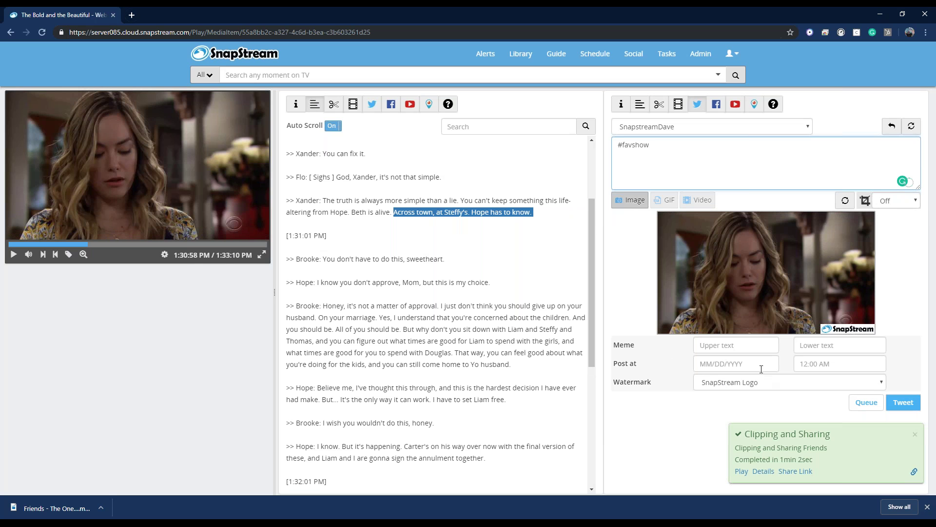
click(902, 402)
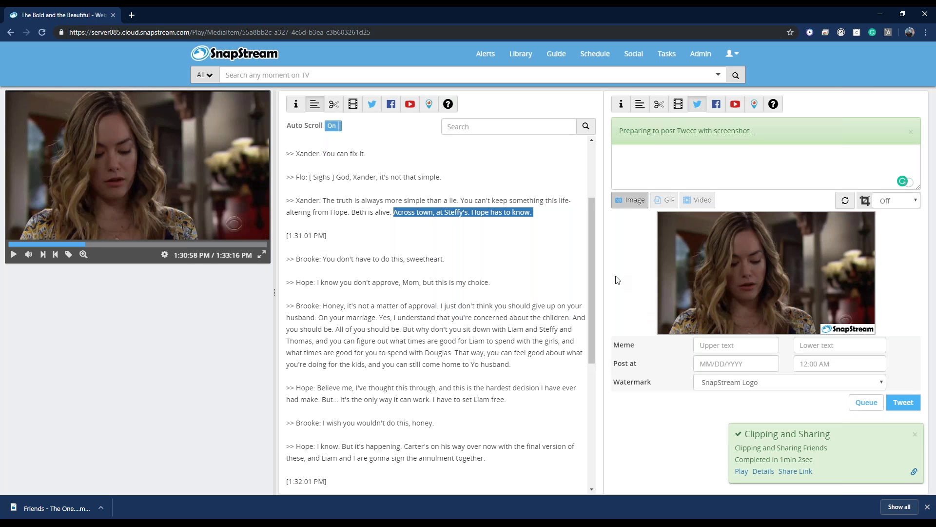
- Load a 3.134-second transcript clip from 1:31:19 as the tweet video
click(113, 245)
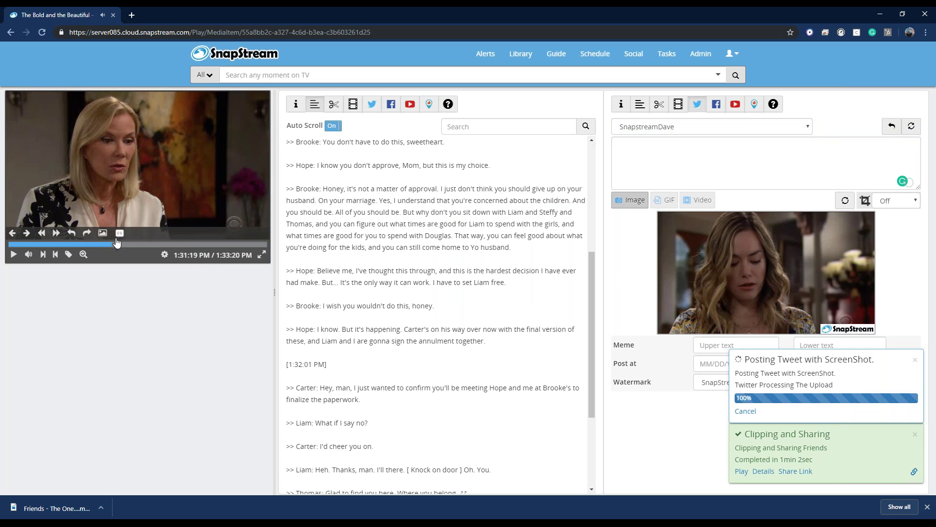
drag(335, 211, 315, 223)
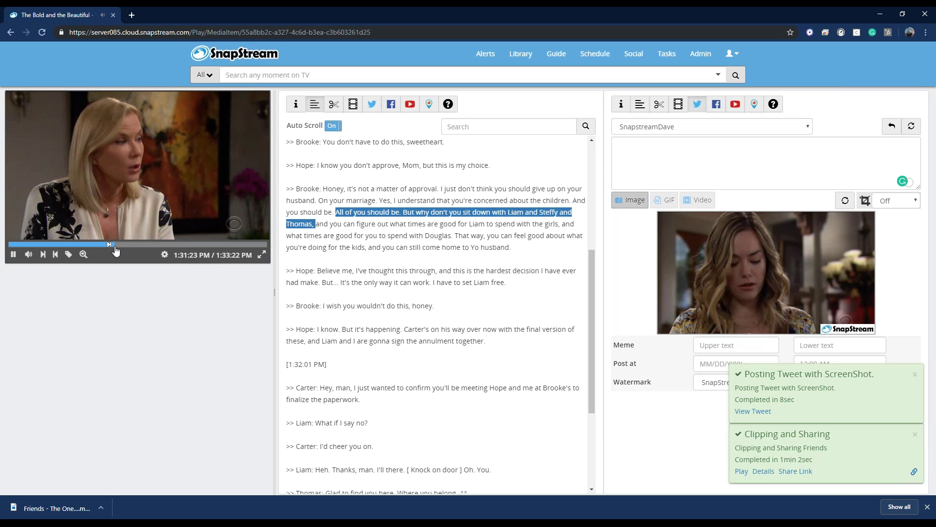
click(690, 205)
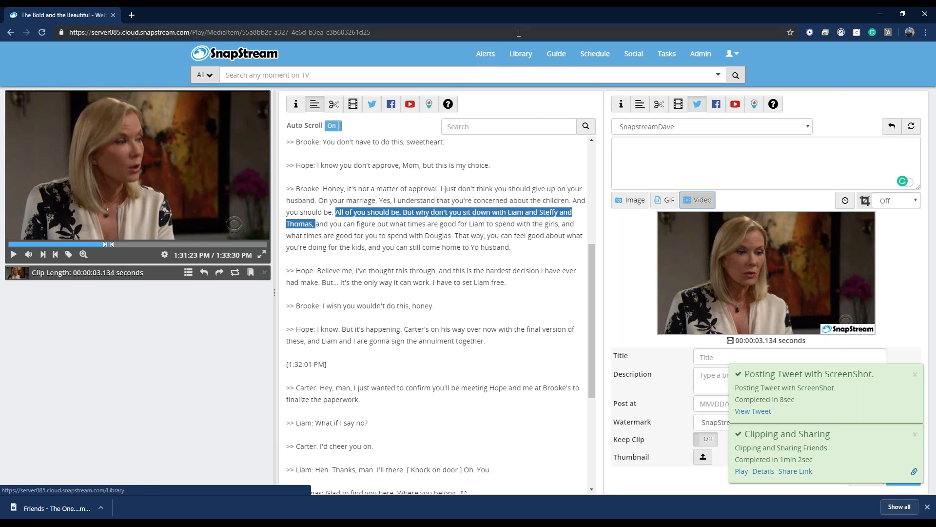
- From All Alerts > Closed Caption, open the Japan alert (Kyoto, Tokyo, Ninja) for editing
click(486, 53)
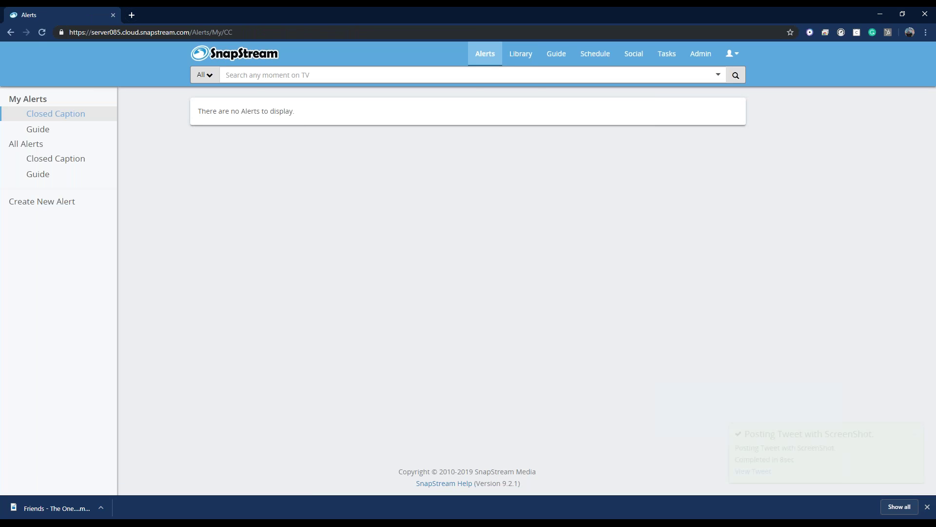
click(42, 157)
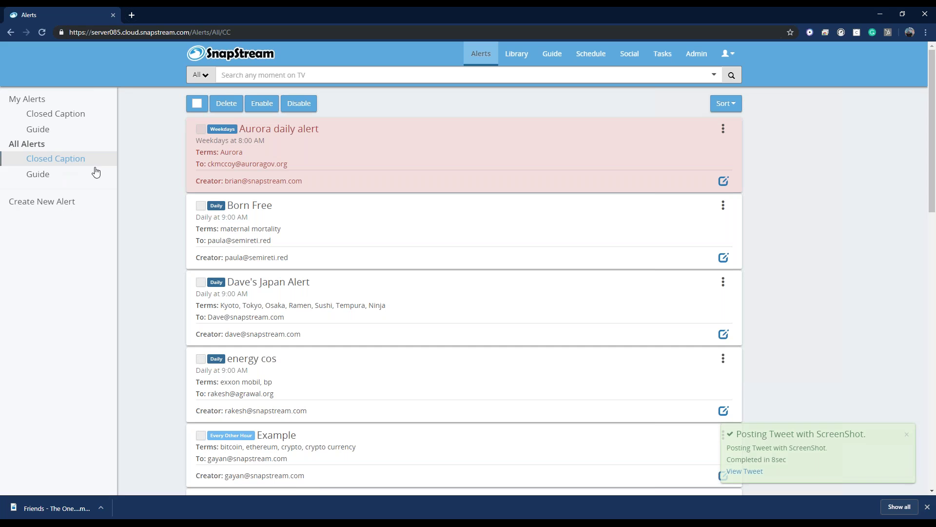
scroll(373, 305, down, 3)
scroll(371, 305, down, 6)
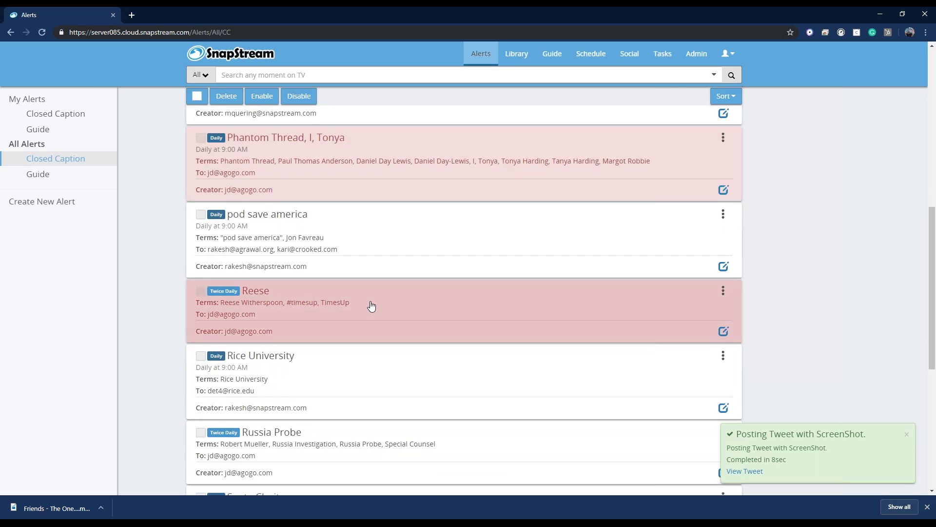
scroll(372, 305, up, 8)
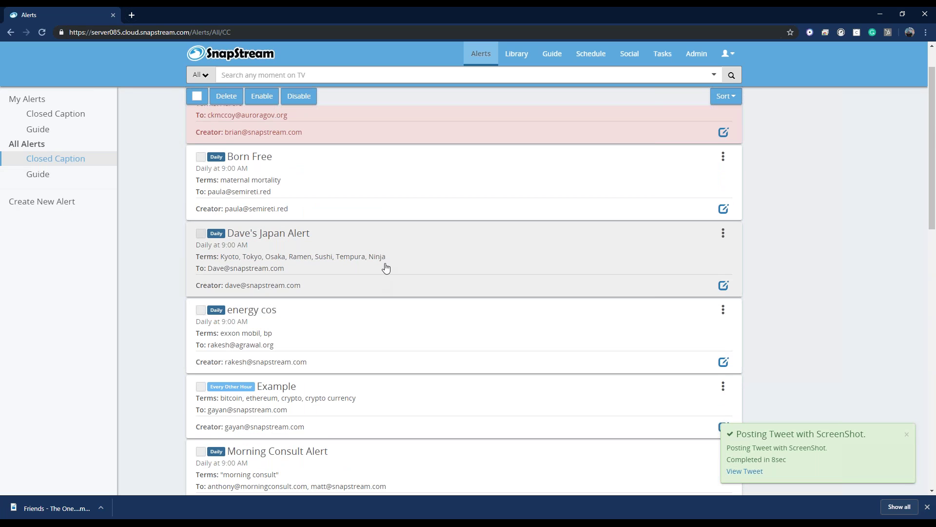
triple_click(382, 267)
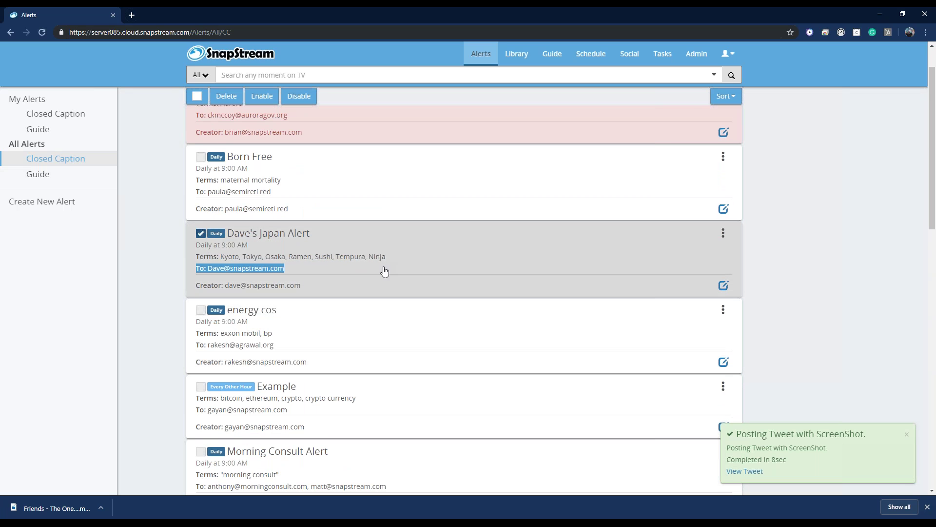
click(247, 235)
click(235, 242)
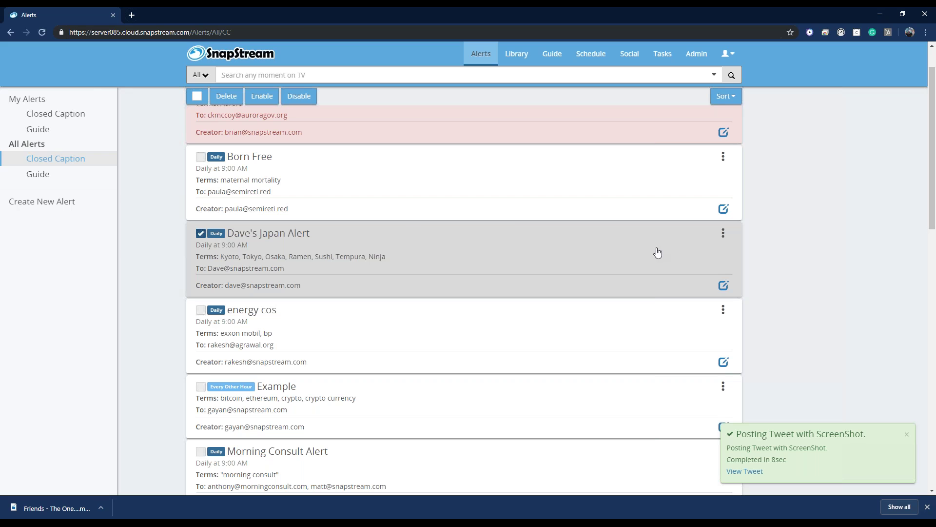
click(724, 285)
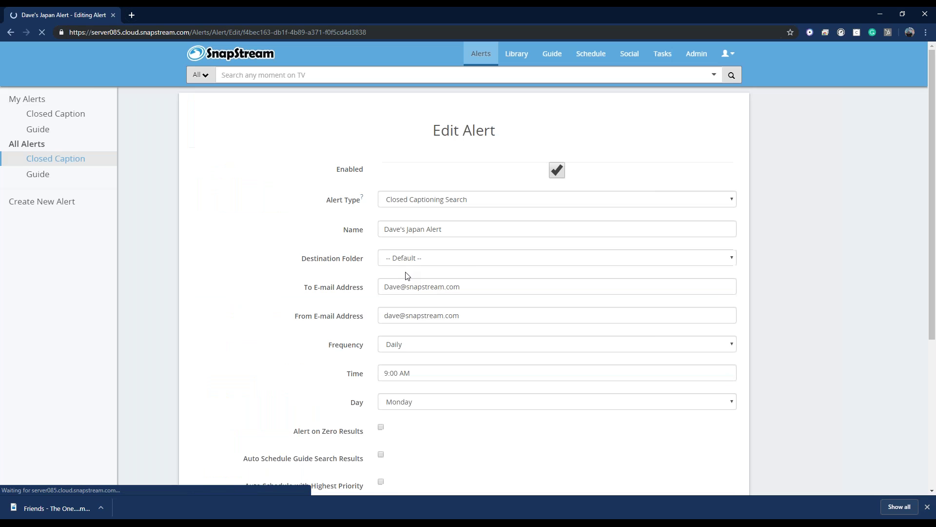
scroll(327, 218, down, 2)
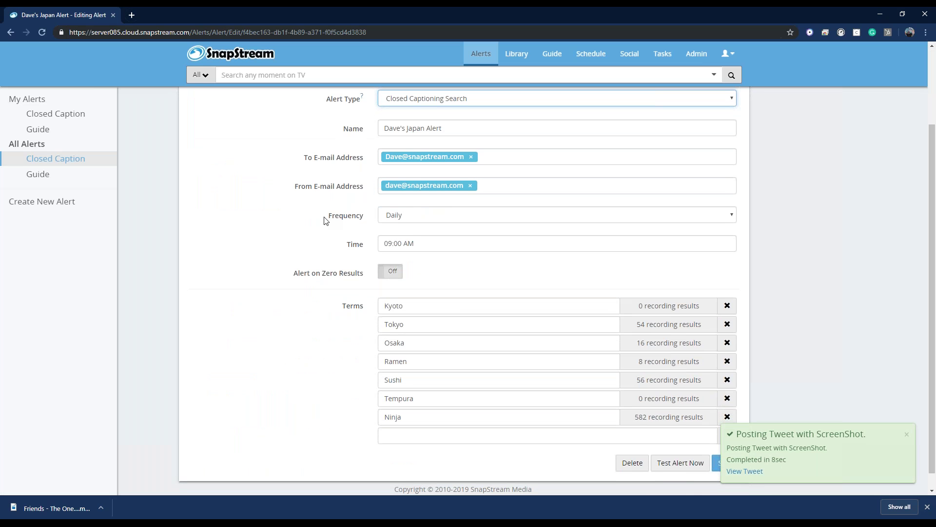
scroll(326, 221, up, 2)
scroll(326, 220, down, 1)
scroll(324, 218, up, 1)
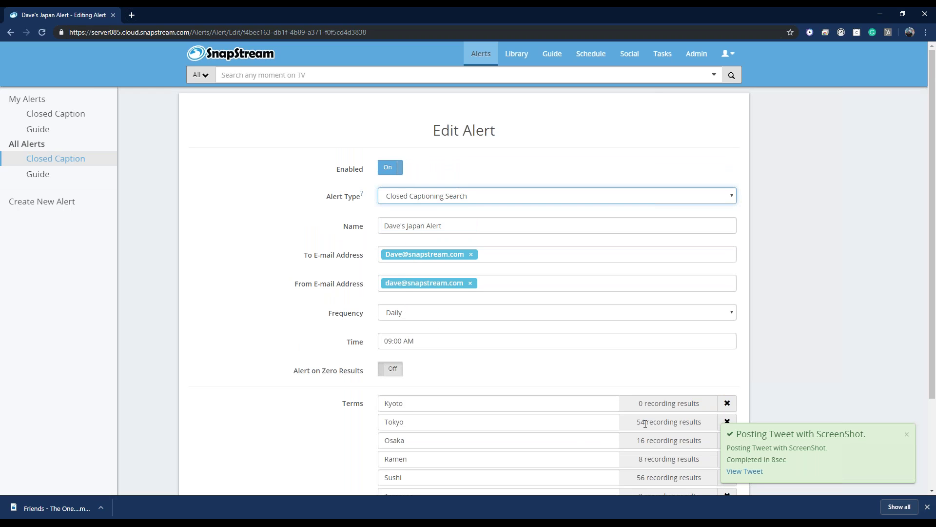
scroll(645, 424, down, 3)
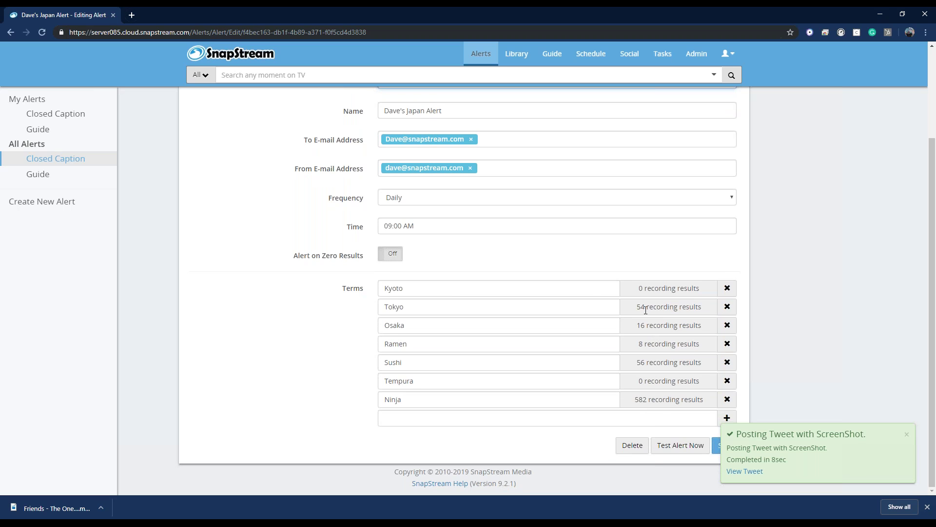
scroll(451, 295, up, 3)
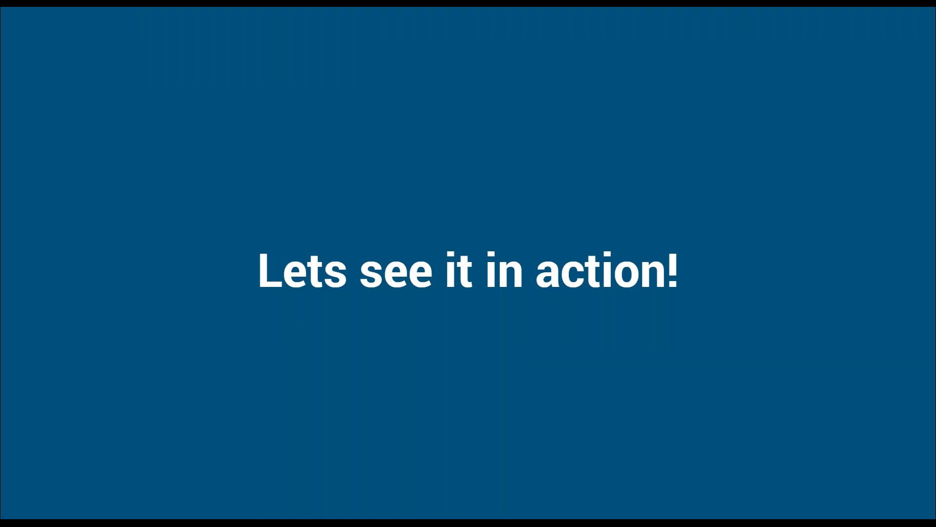
click(645, 309)
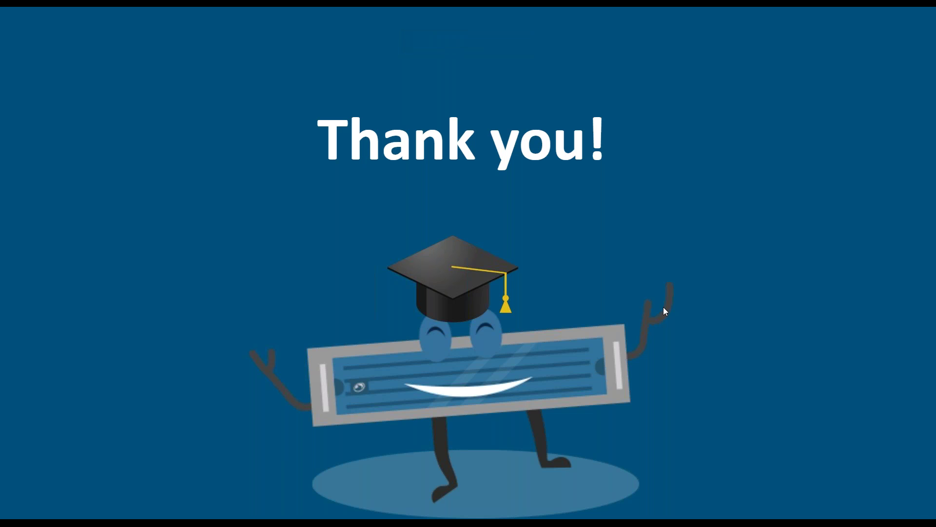
key(Right)
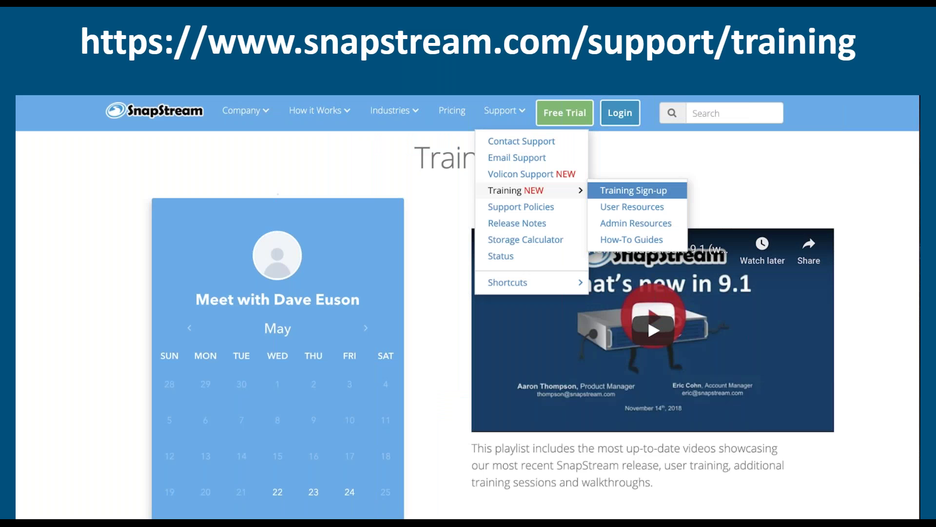